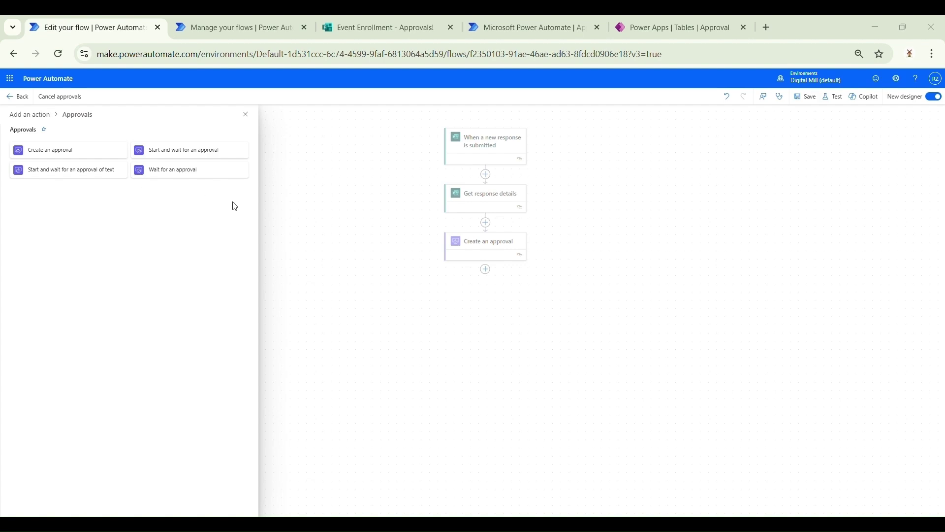
- Close the Approvals action picker to reveal the trigger, response-details and approval steps
left_click(392, 222)
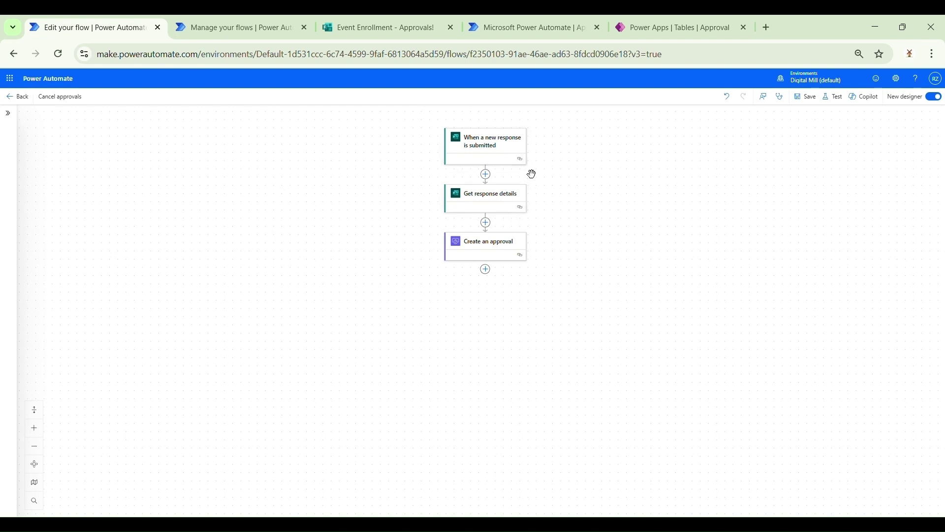
- Review the parameters of the form trigger, Get response details and Create an approval cards
left_click(513, 150)
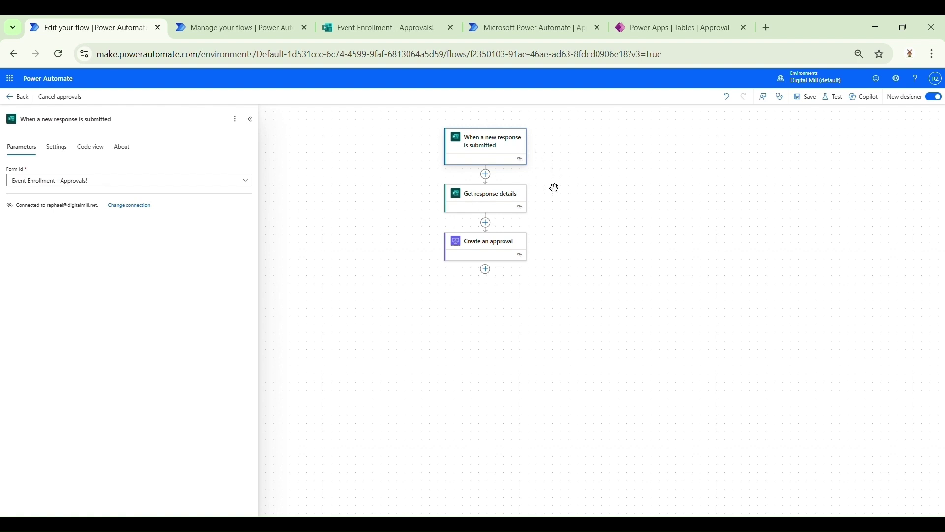
left_click(511, 202)
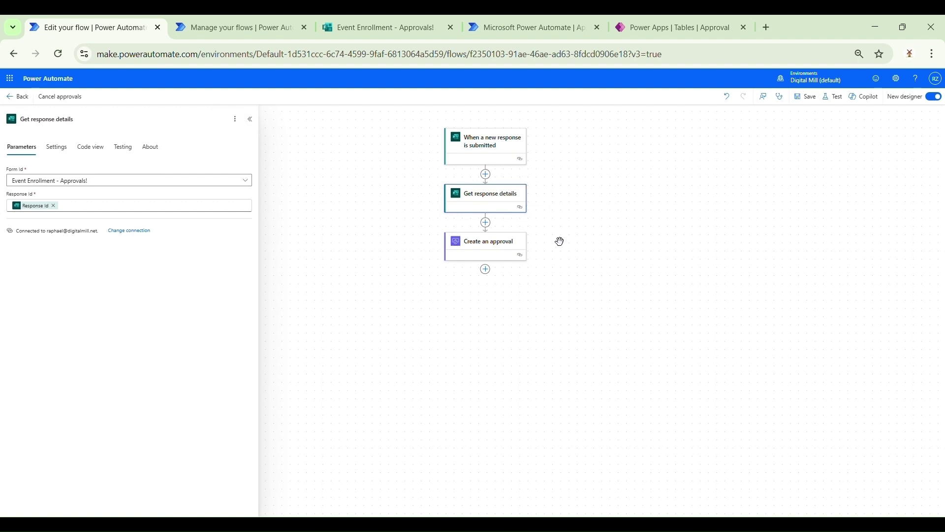
left_click(512, 245)
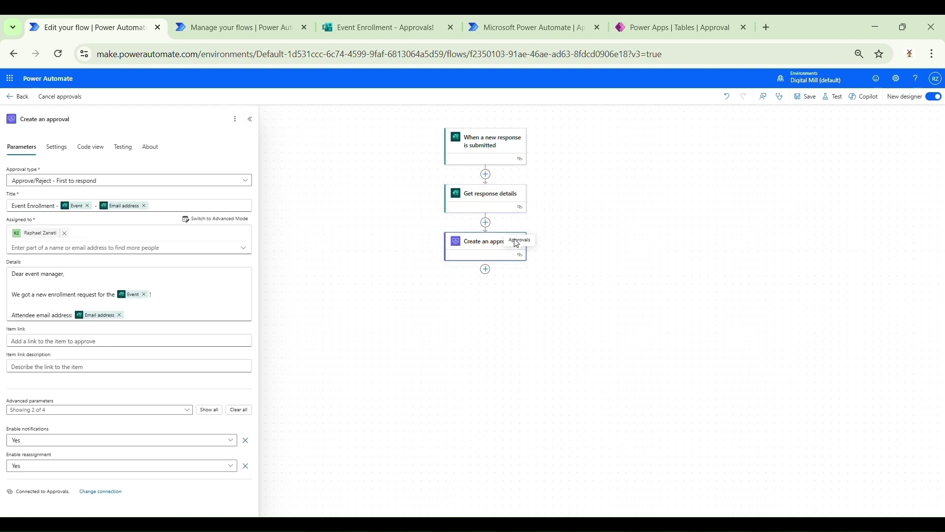
left_click(333, 20)
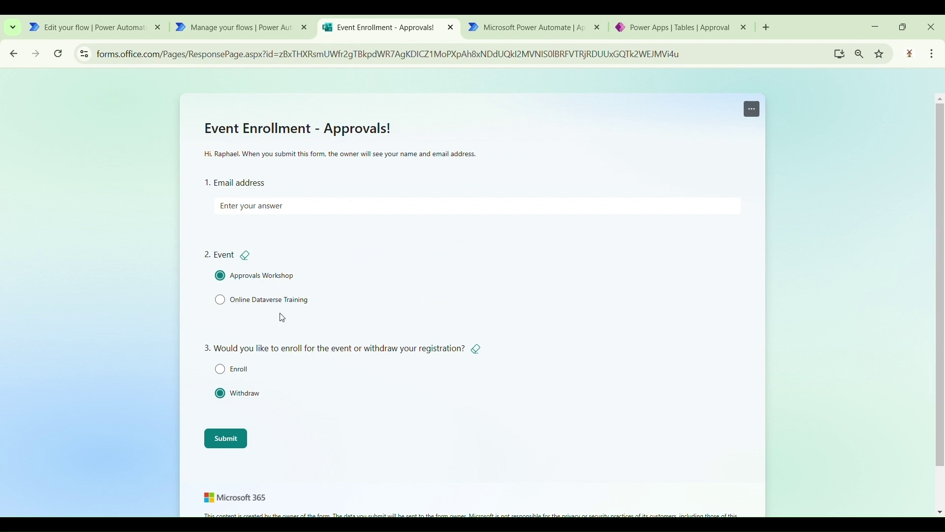
- Submit a test response with a pasted e-mail, Online Dataverse Training and Withdraw, then reset the form
left_click(221, 372)
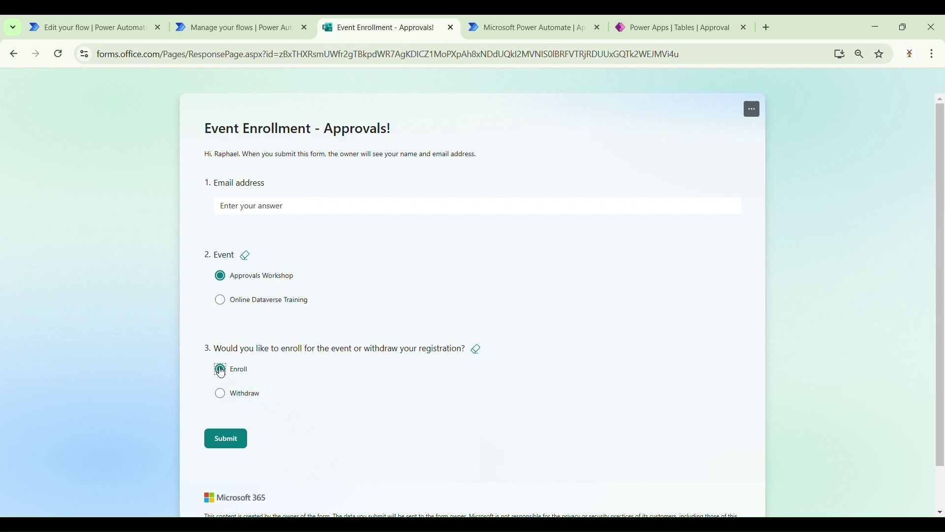
left_click(220, 394)
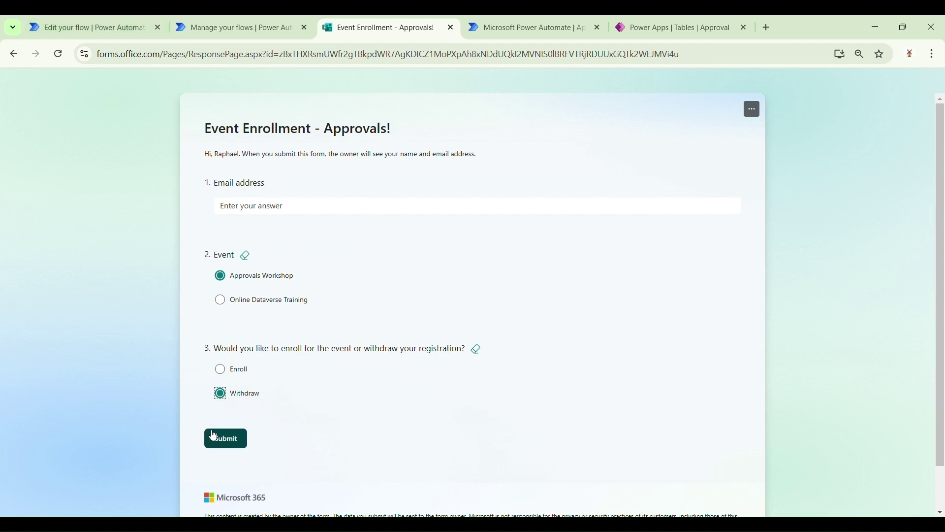
left_click(80, 19)
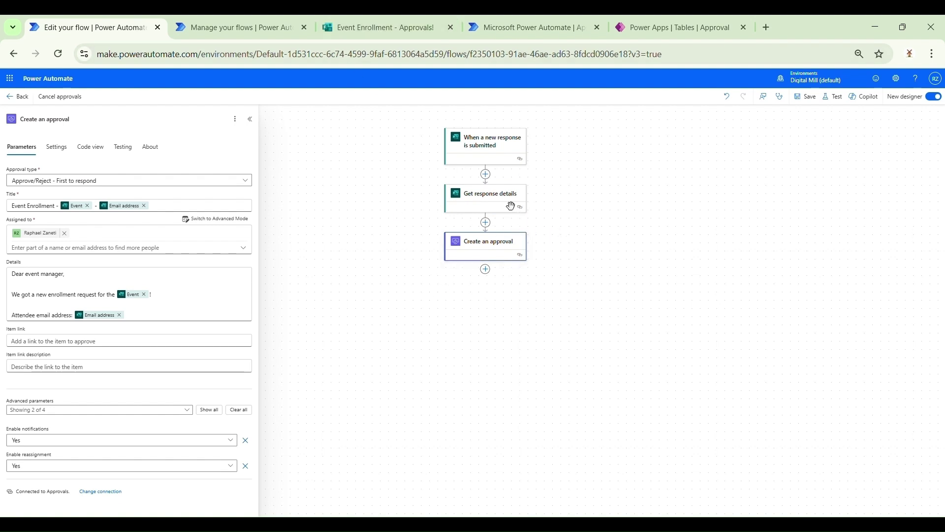
left_click(353, 29)
key("ctrl+v")
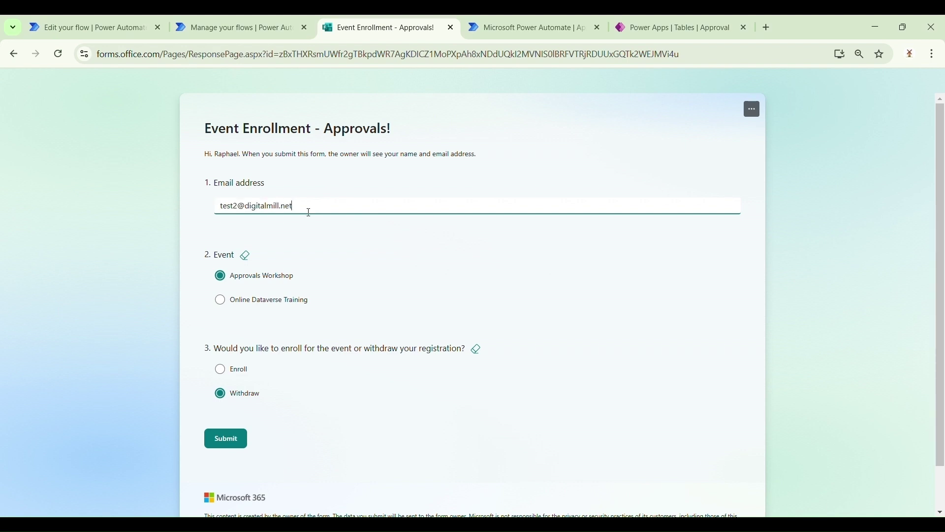
left_click(272, 303)
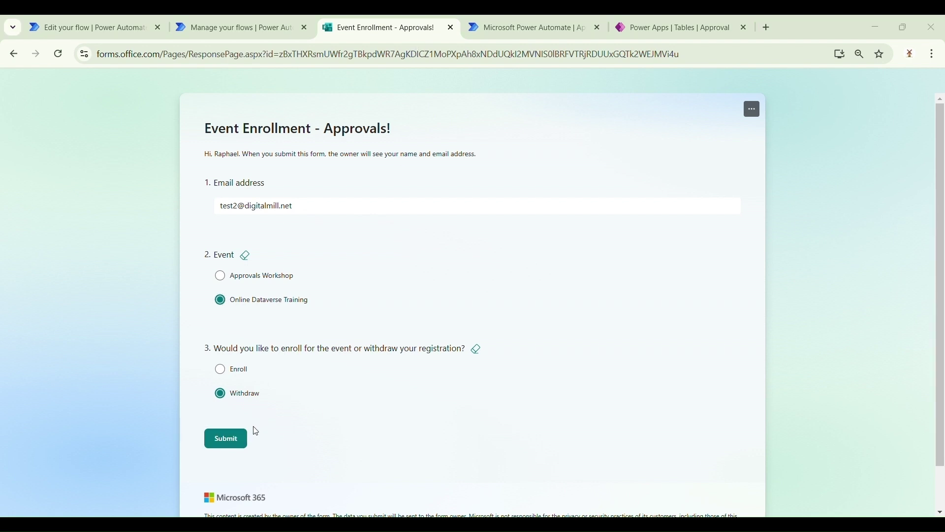
left_click(232, 438)
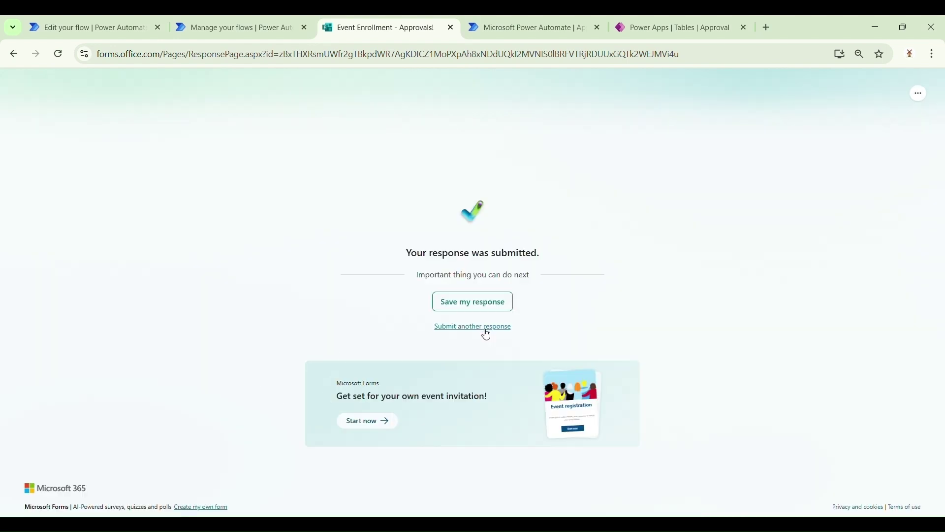
left_click(487, 329)
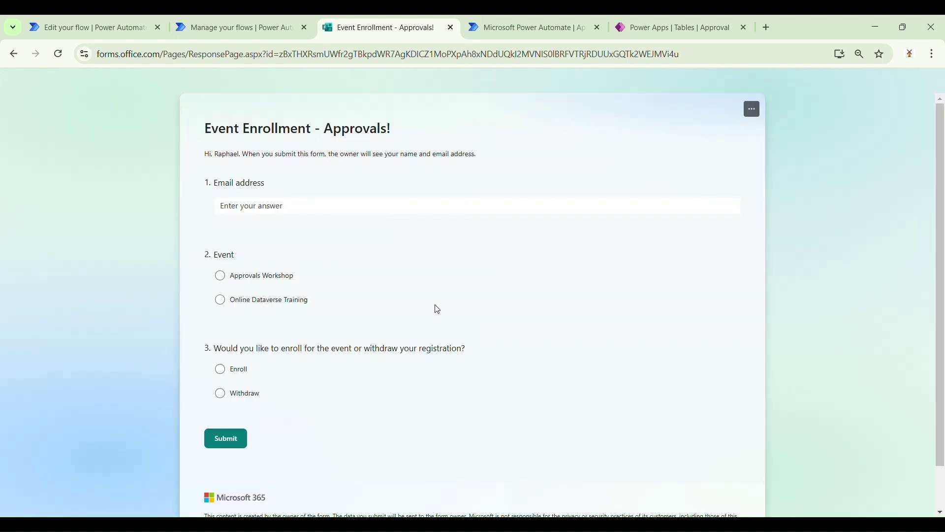
- Refresh the received Approvals list and open the new Event Enrollment request
left_click(102, 16)
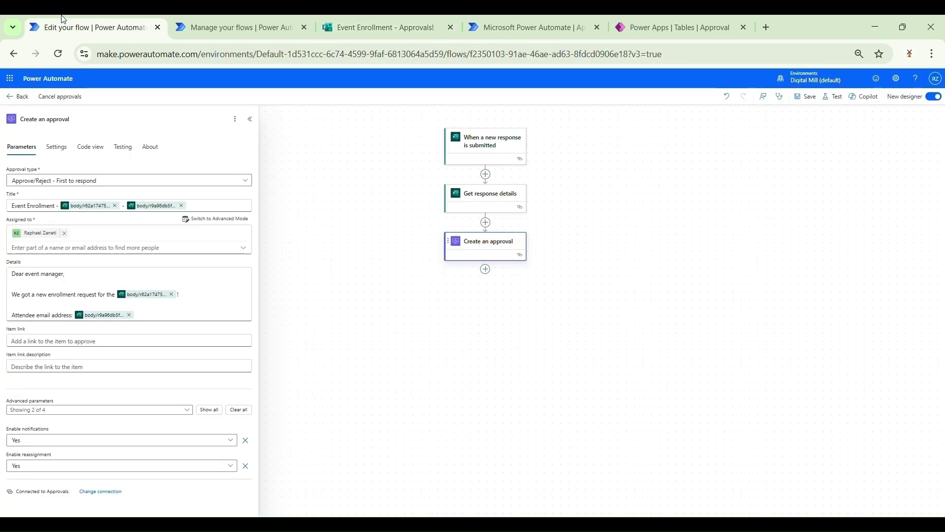
left_click(583, 19)
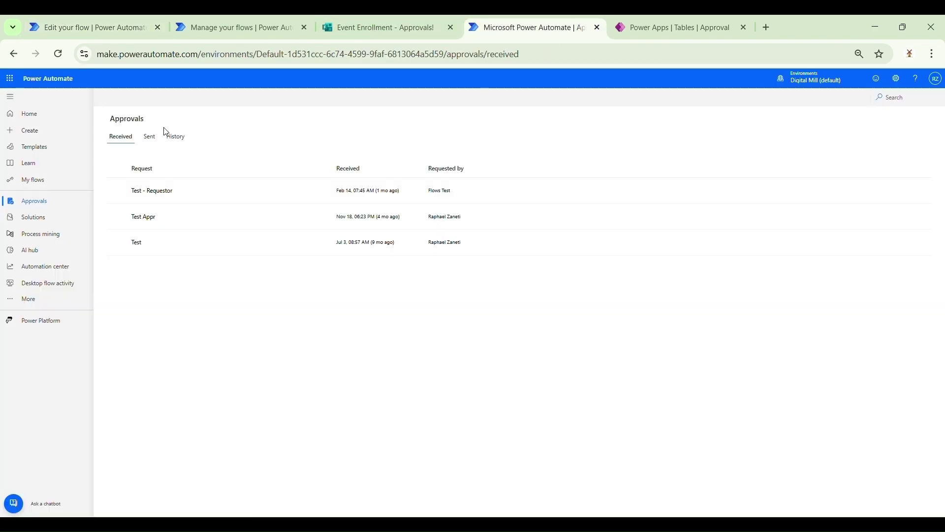
left_click(57, 53)
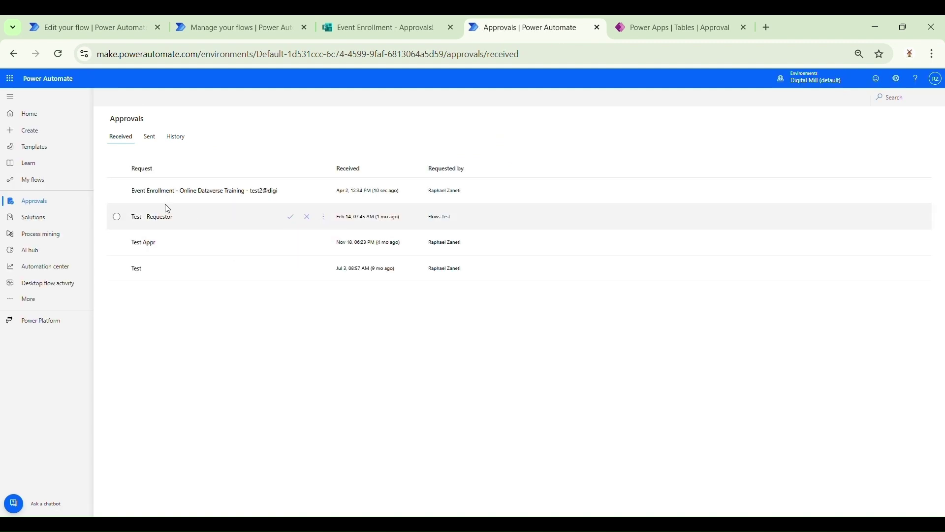
left_click(179, 196)
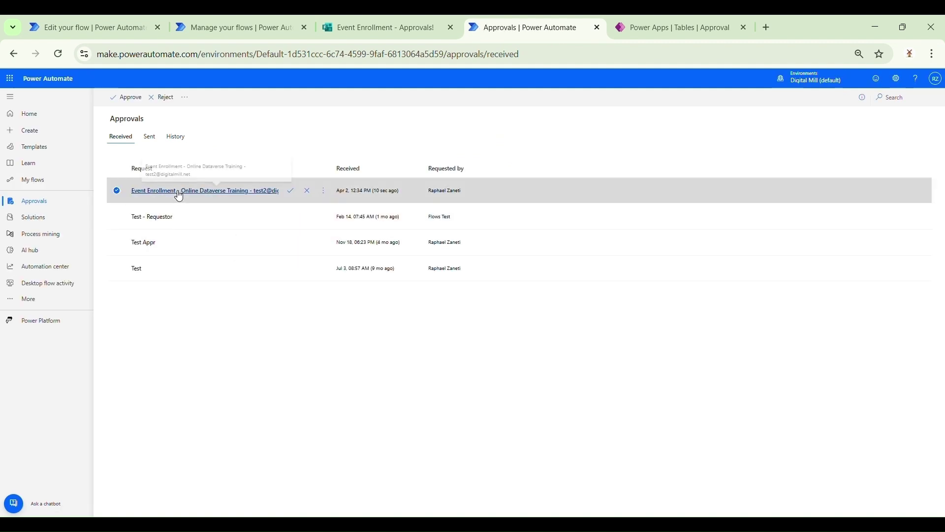
left_click(179, 196)
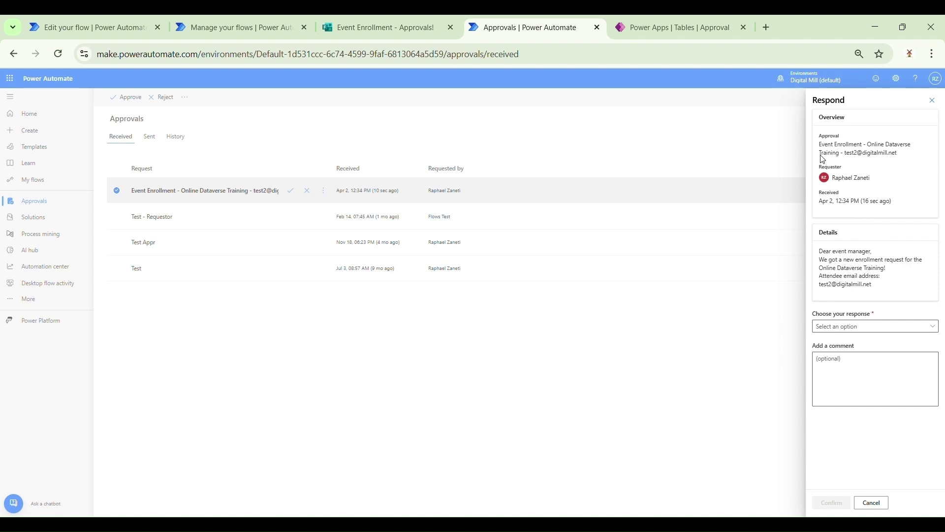
- Select the event name within the approval request's title
left_click_drag(820, 146, 916, 160)
left_click(909, 156)
triple_click(909, 156)
left_click(911, 160)
left_click_drag(873, 147, 908, 157)
left_click(89, 28)
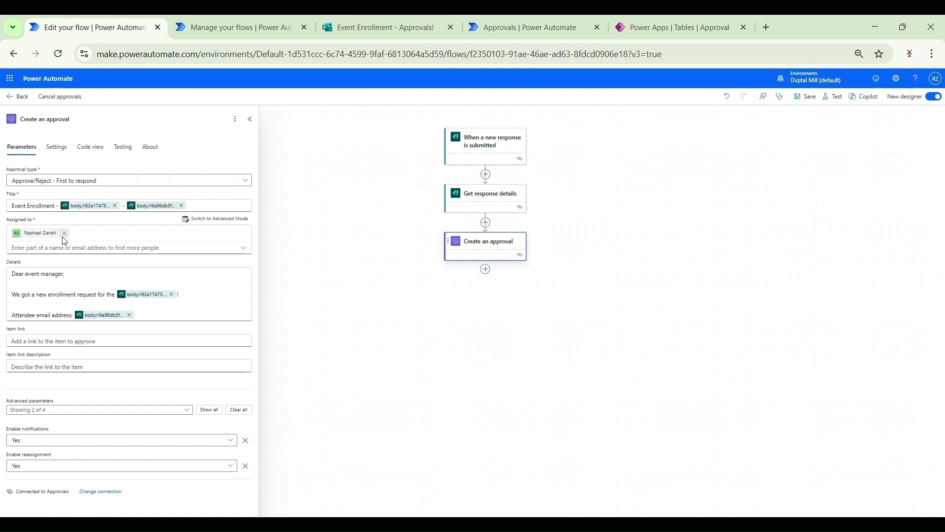
left_click(11, 207)
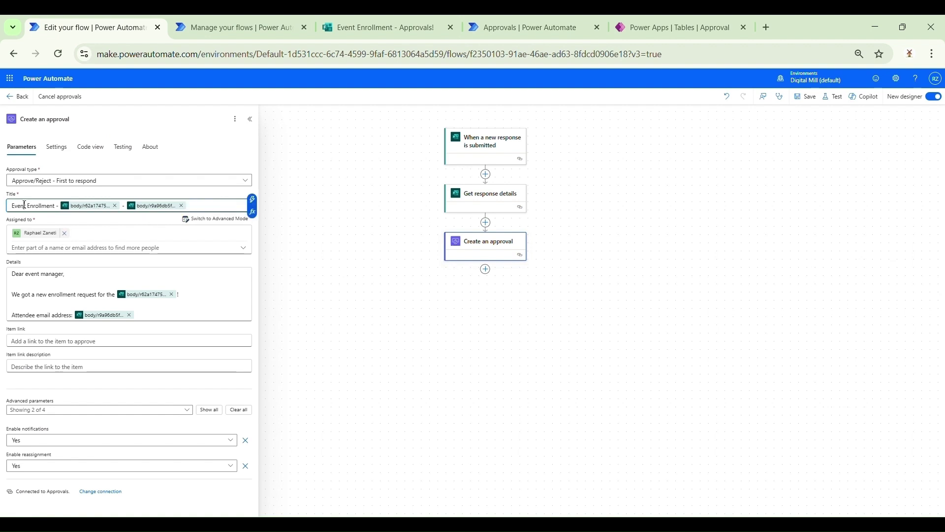
left_click_drag(13, 206, 53, 206)
left_click(53, 206)
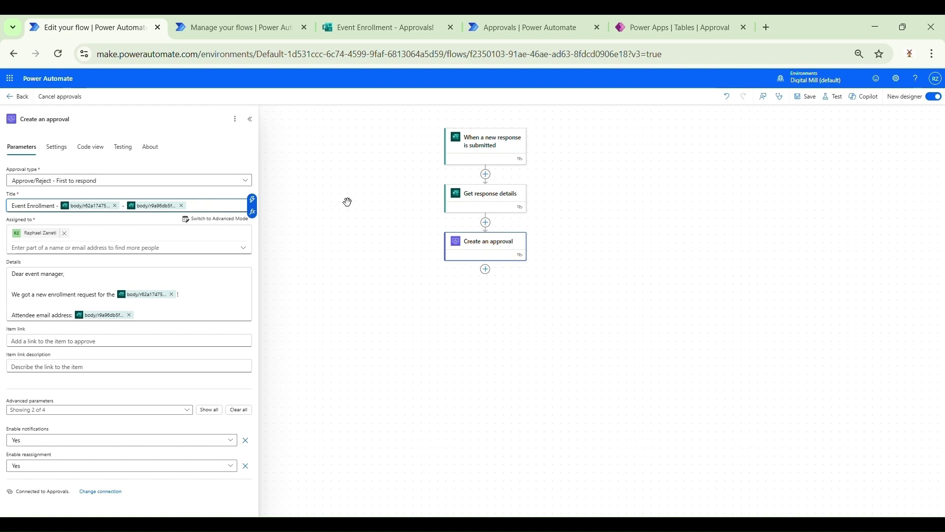
- Reload the Dataverse Approval table and check the newest Pending row's Title
left_click(660, 22)
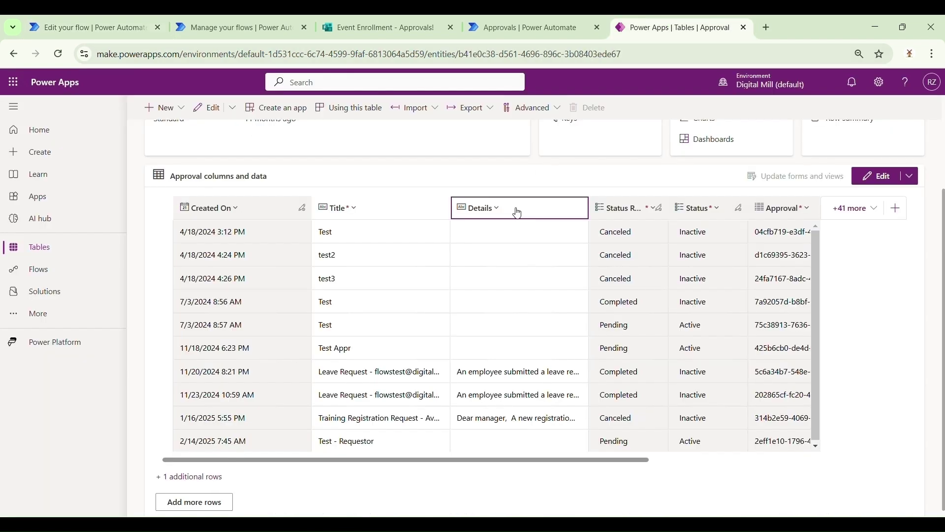
scroll(328, 209, "up", 3)
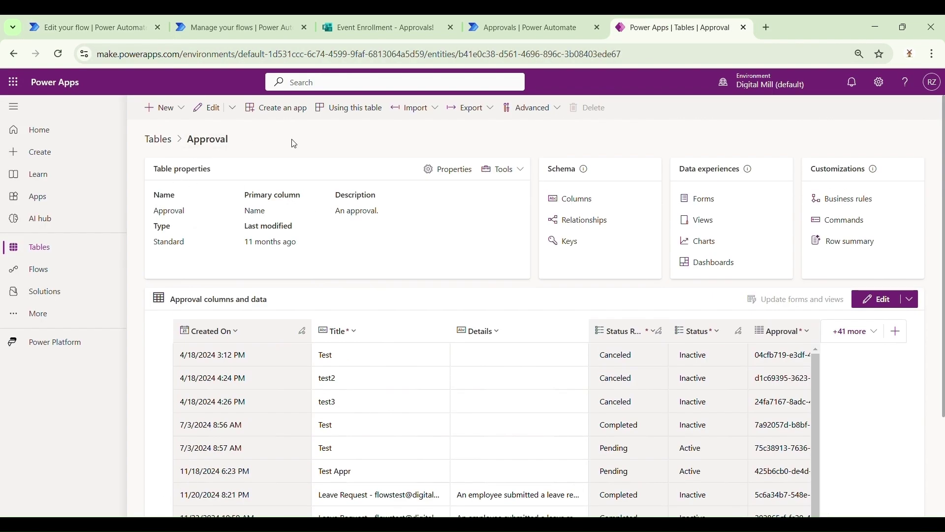
scroll(278, 226, "down", 3)
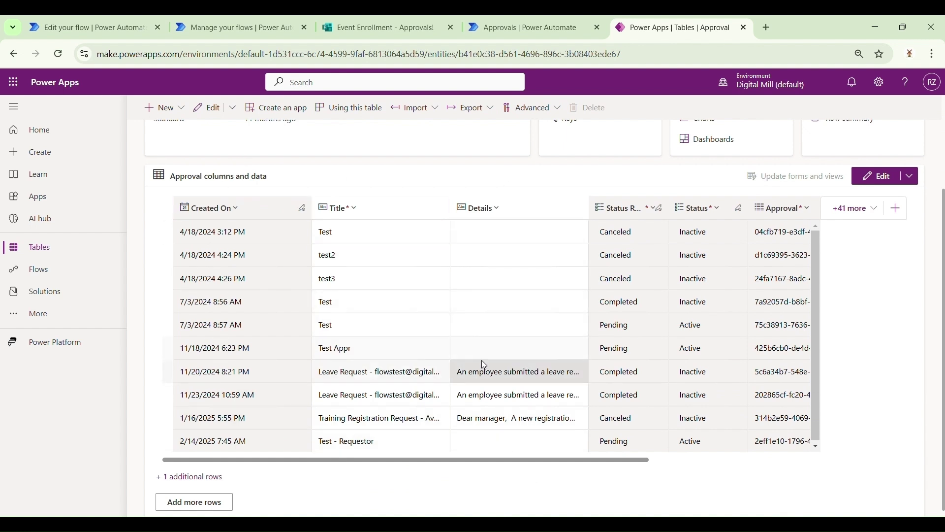
left_click(58, 54)
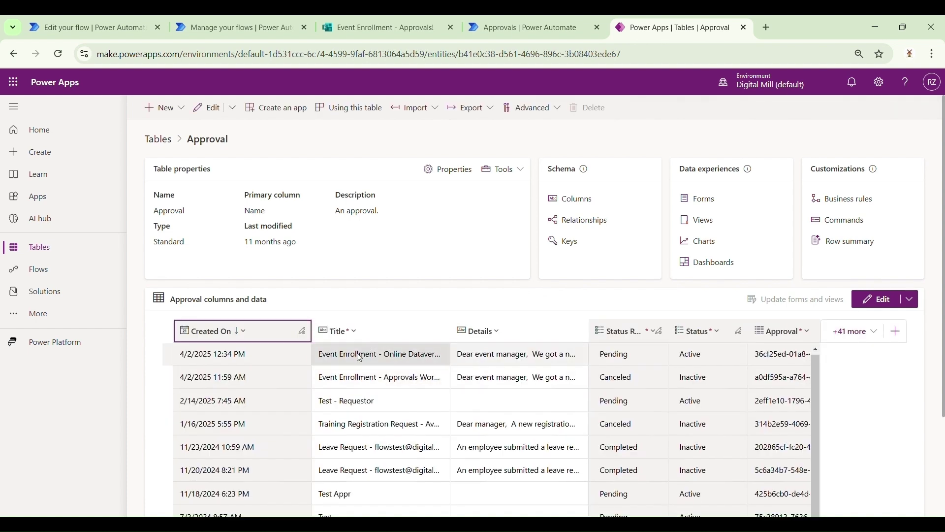
left_click(360, 358)
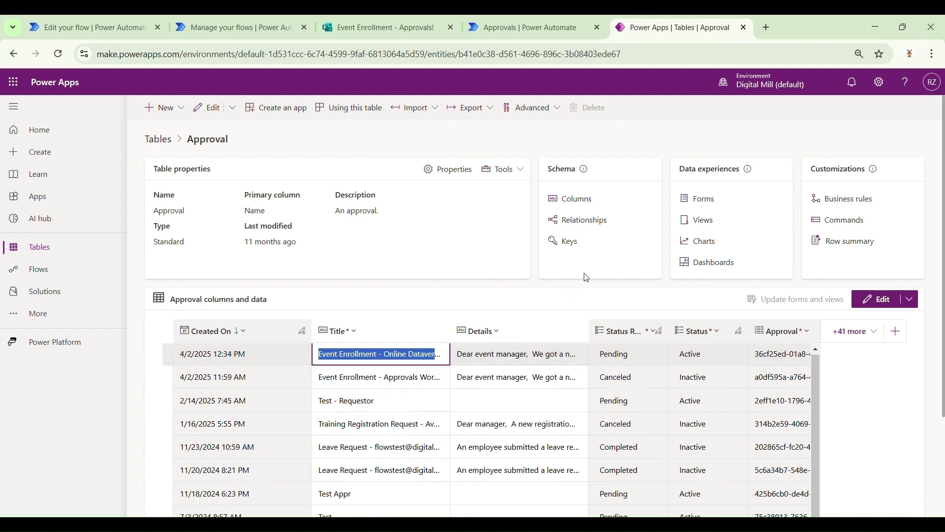
left_click(444, 283)
scroll(699, 290, "down", 3)
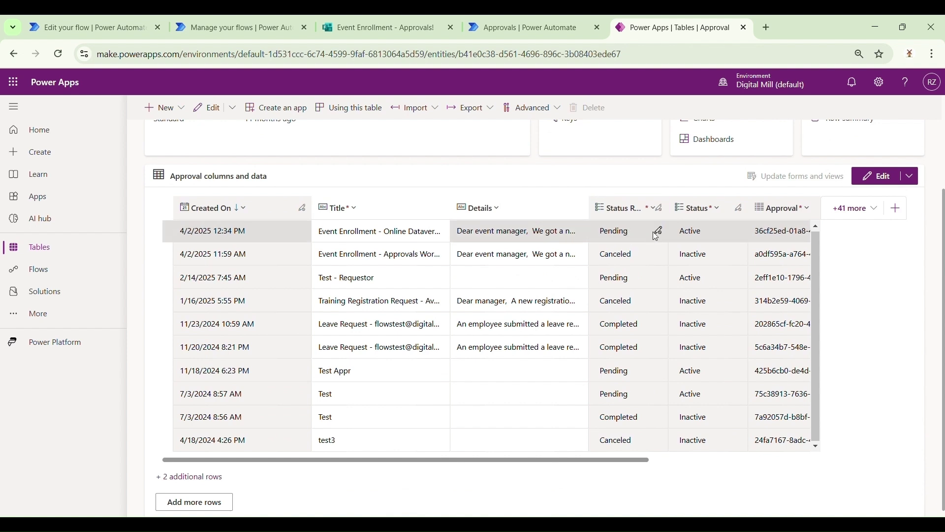
left_click(572, 16)
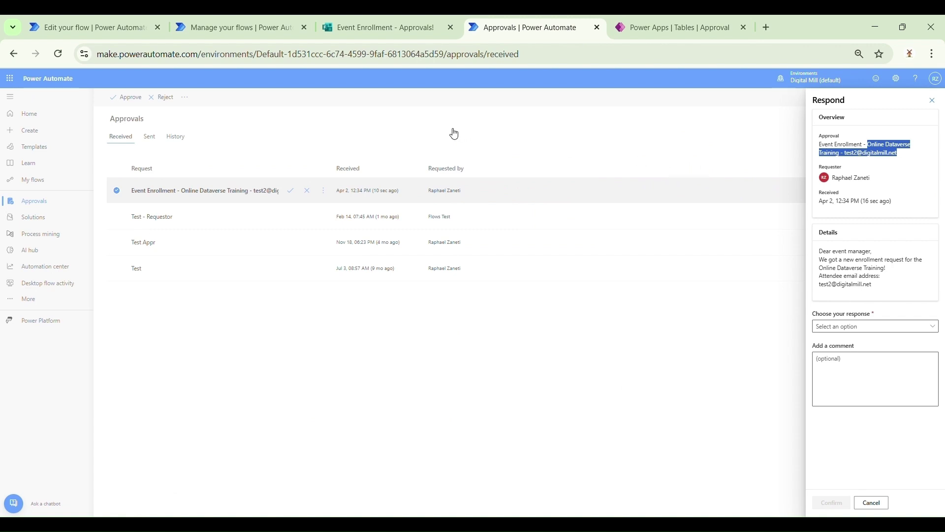
- Close the Create an approval parameters panel so only the three-step flow shows
left_click(74, 26)
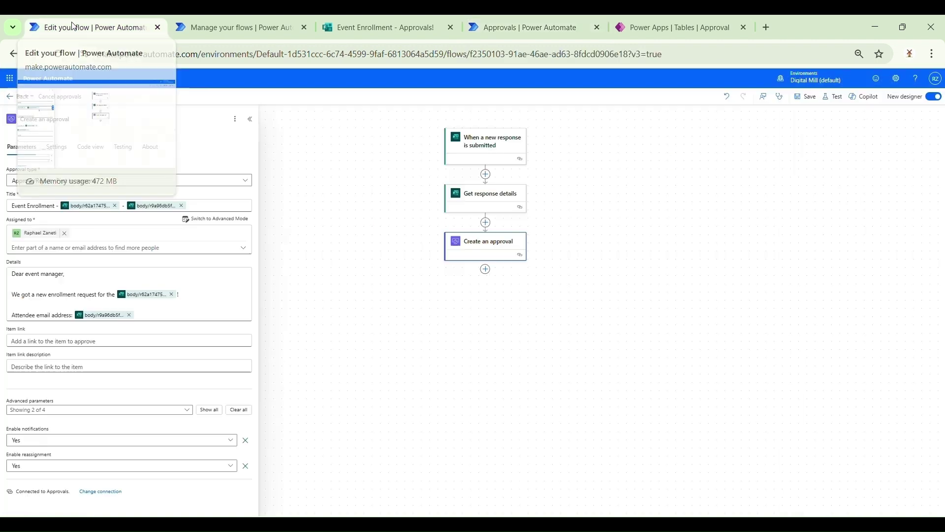
left_click(501, 281)
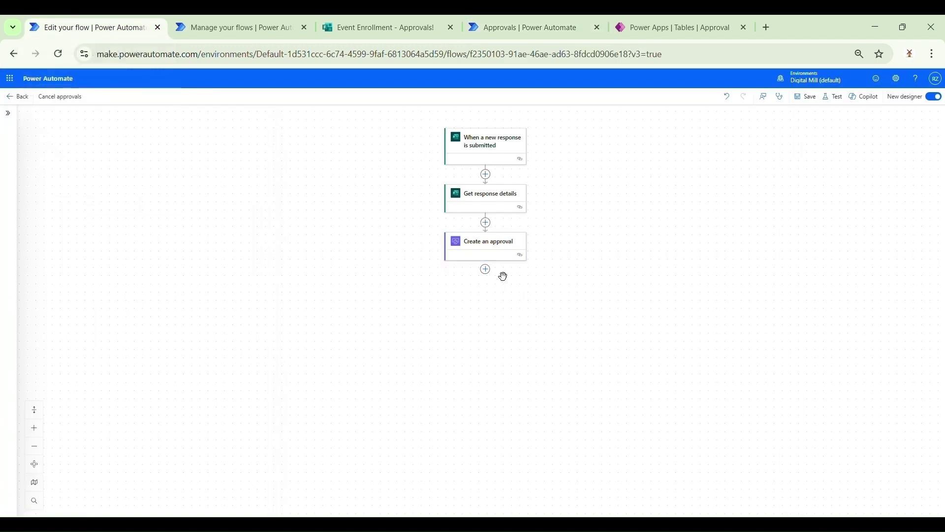
scroll(512, 306, "up", 1)
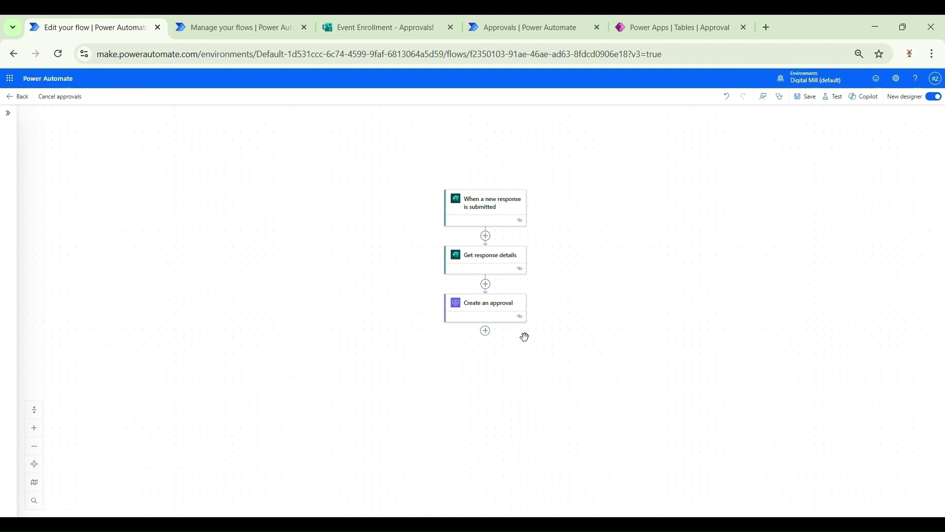
- Fill the enrollment form with Withdraw, the attendee's e-mail and Online Dataverse Training
left_click(355, 22)
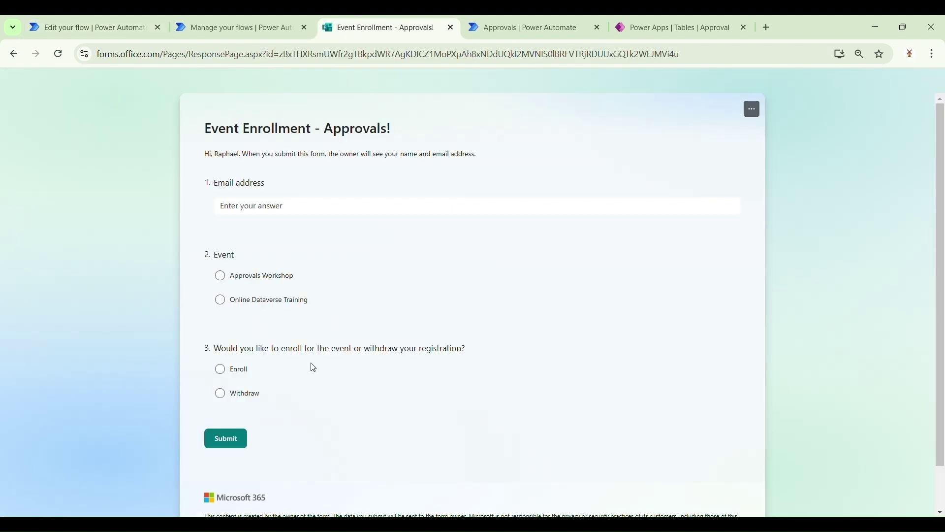
left_click(220, 393)
left_click(356, 208)
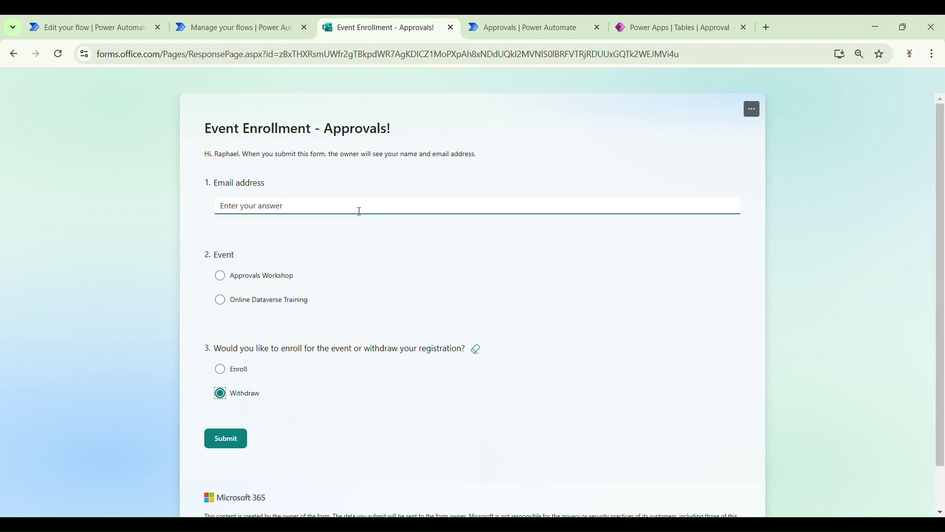
key("ctrl+v")
left_click(257, 306)
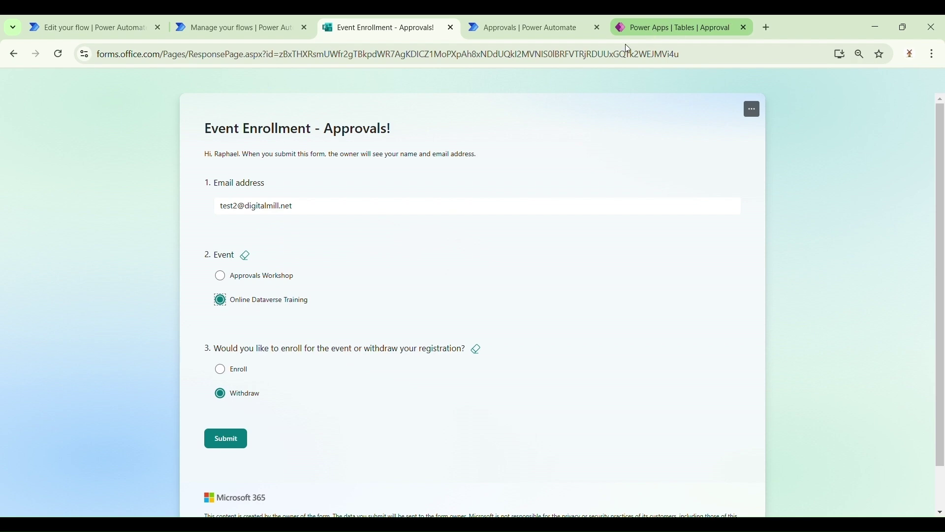
left_click(272, 206)
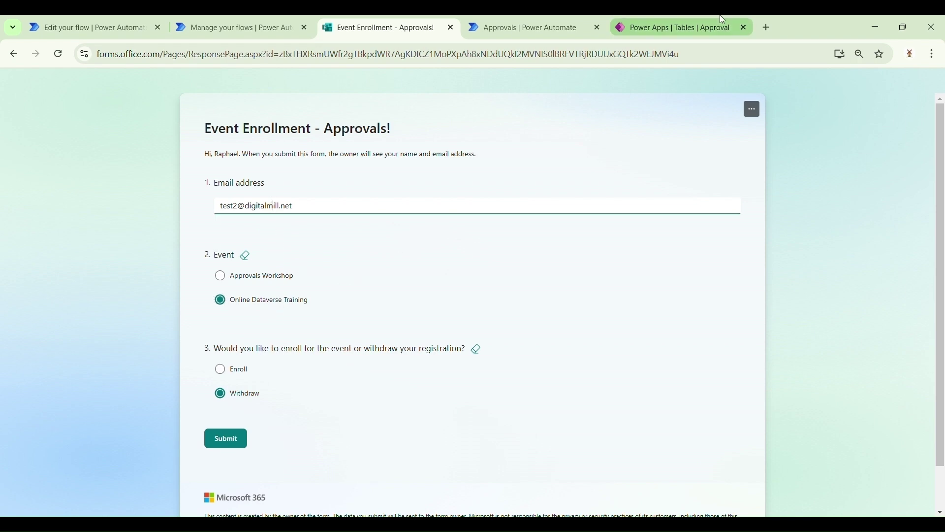
left_click(581, 20)
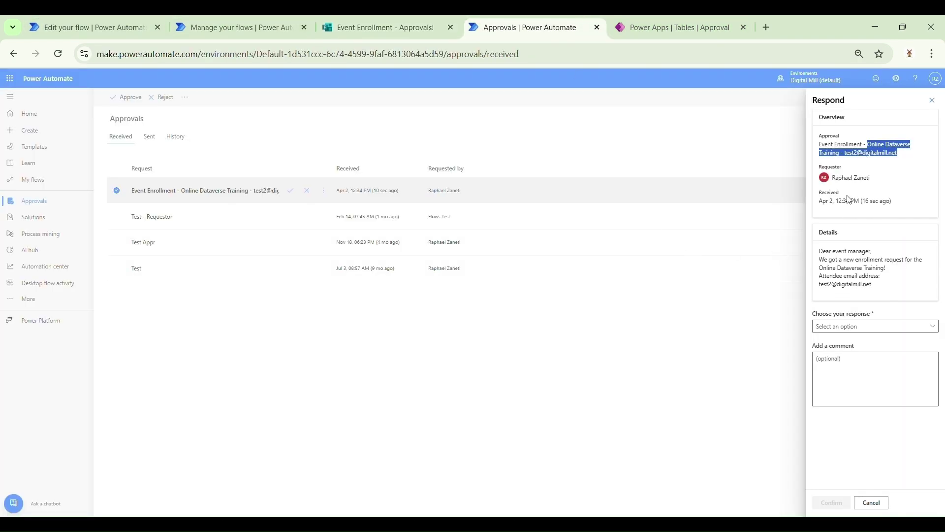
- Select part of the approval title in the Respond panel, then go back to the flow editor
left_click(869, 168)
left_click_drag(885, 144, 872, 144)
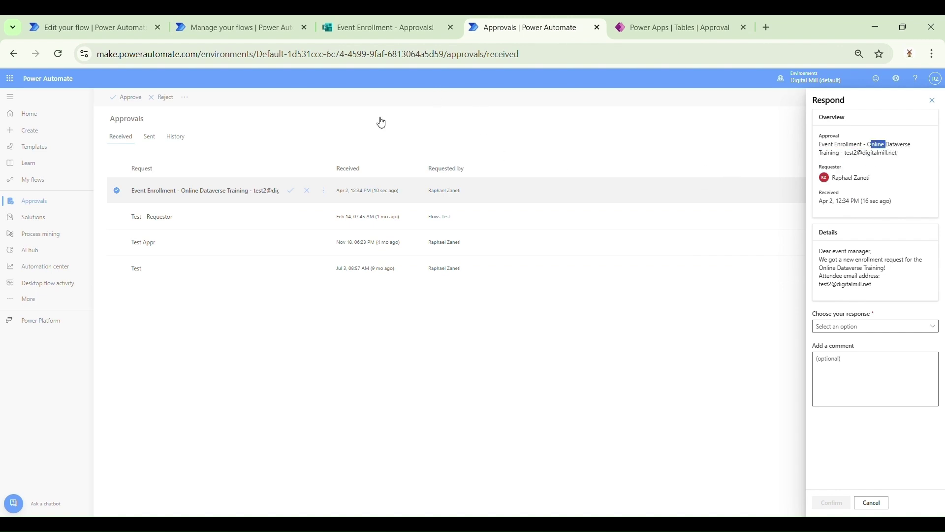
left_click(110, 20)
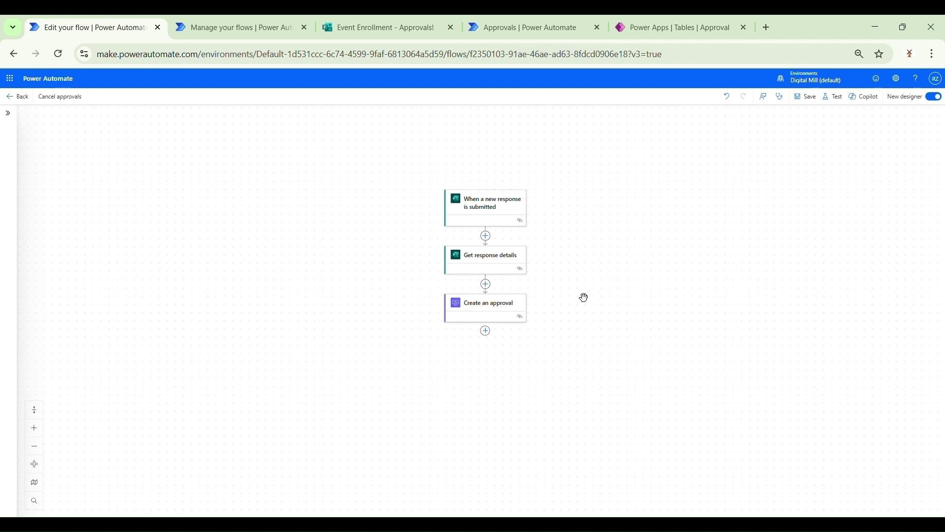
- Add a Control > Condition step below Create an approval
left_click(486, 333)
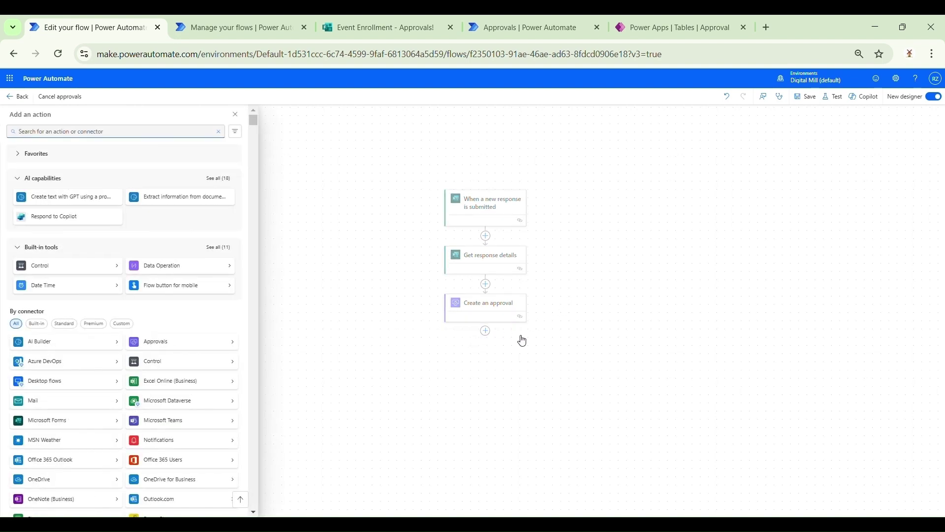
left_click(179, 363)
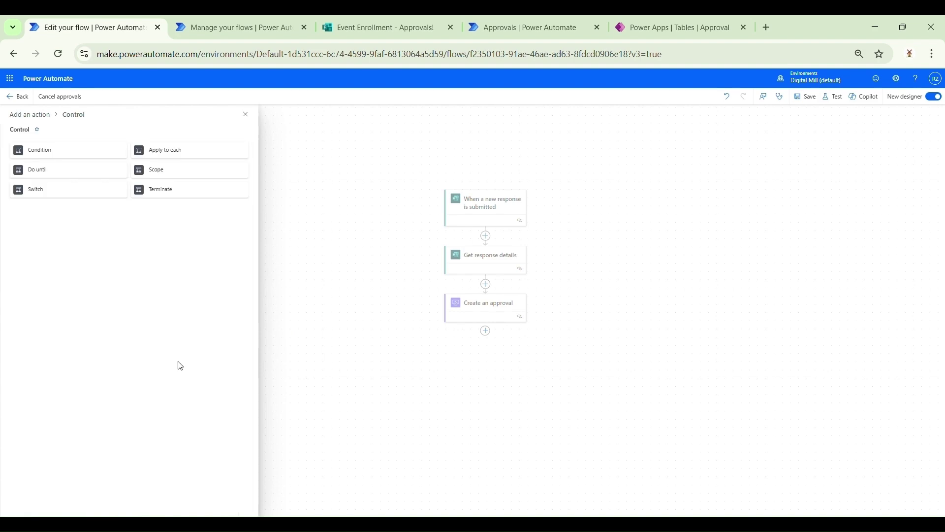
left_click(47, 151)
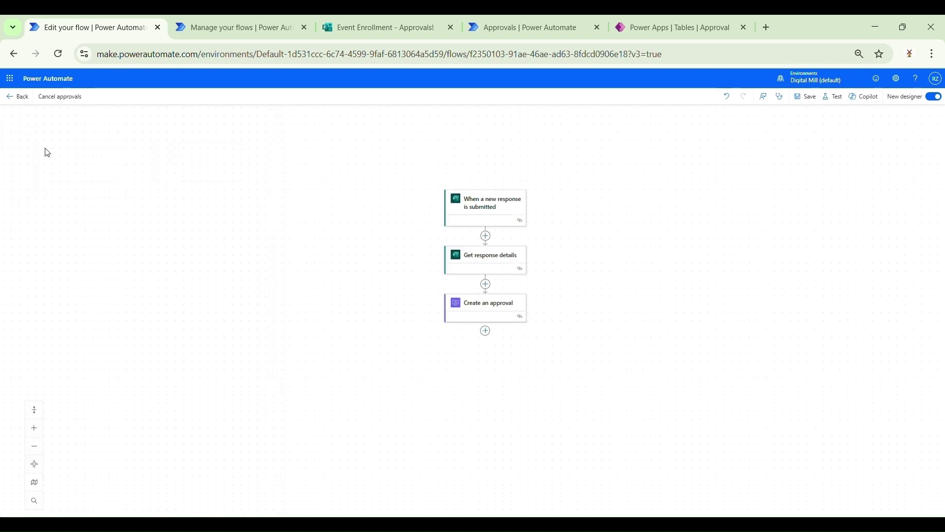
- Make the condition test the enroll-or-withdraw answer equals Enroll, and move Create an approval into True
left_click(54, 208)
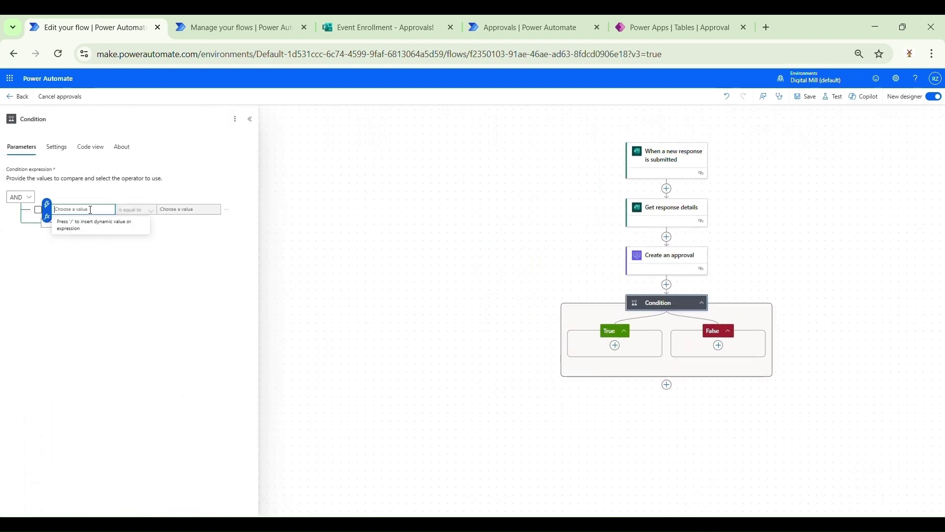
left_click(47, 204)
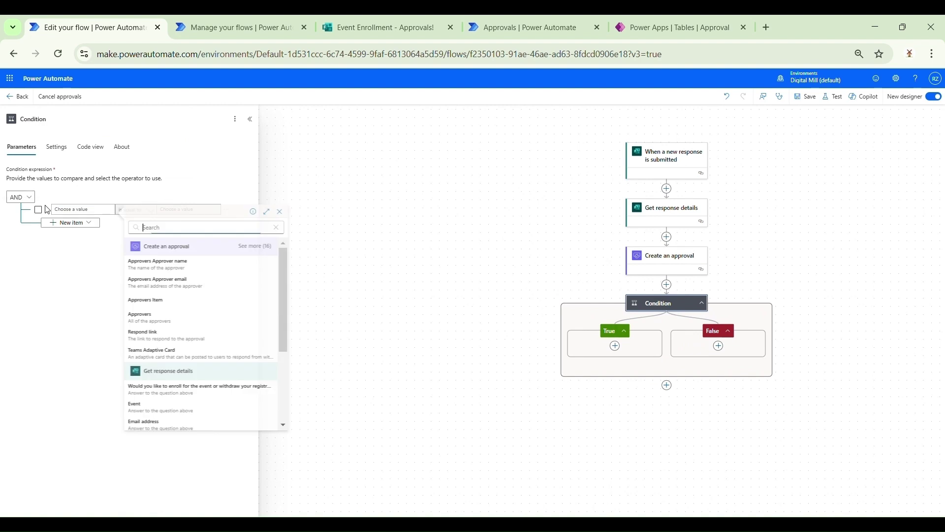
left_click(193, 389)
left_click(191, 209)
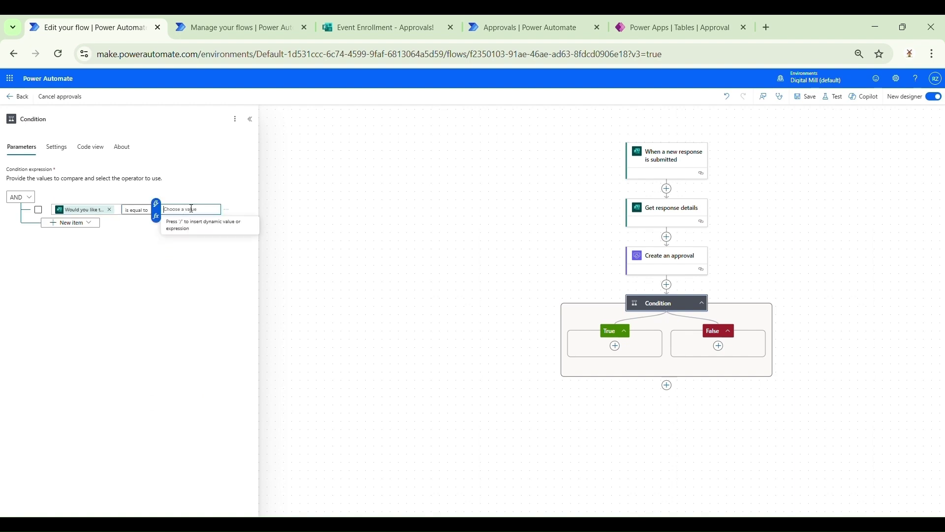
type("Enroll")
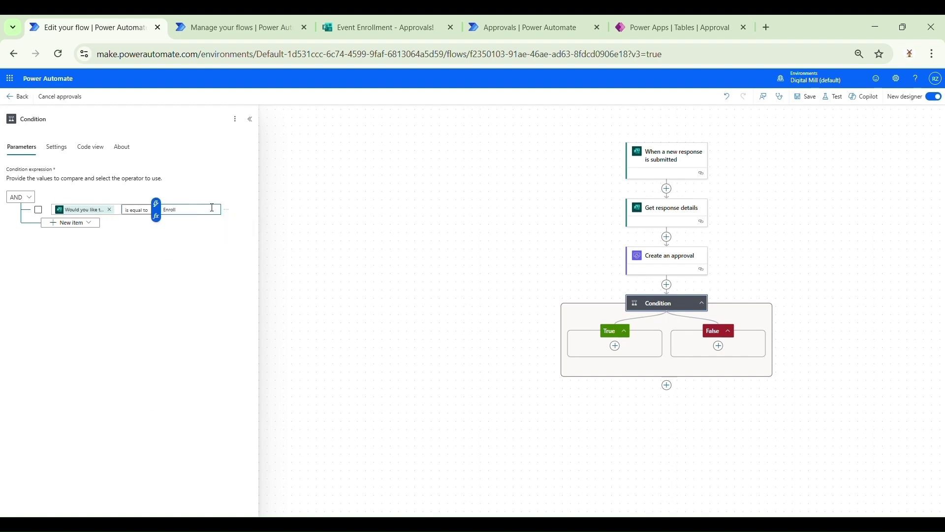
left_click_drag(674, 259, 615, 344)
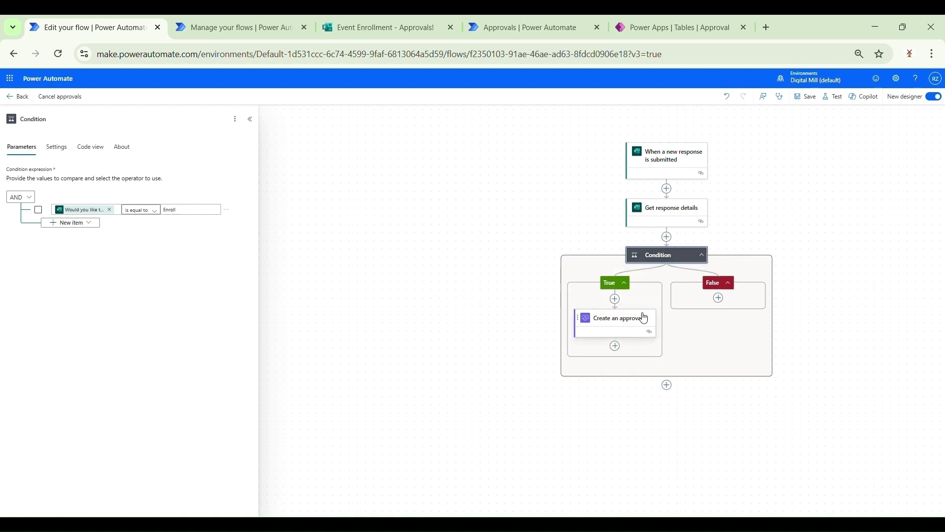
- In the False branch, add a Microsoft Dataverse 'List rows' action with Table name Approvals
left_click(720, 299)
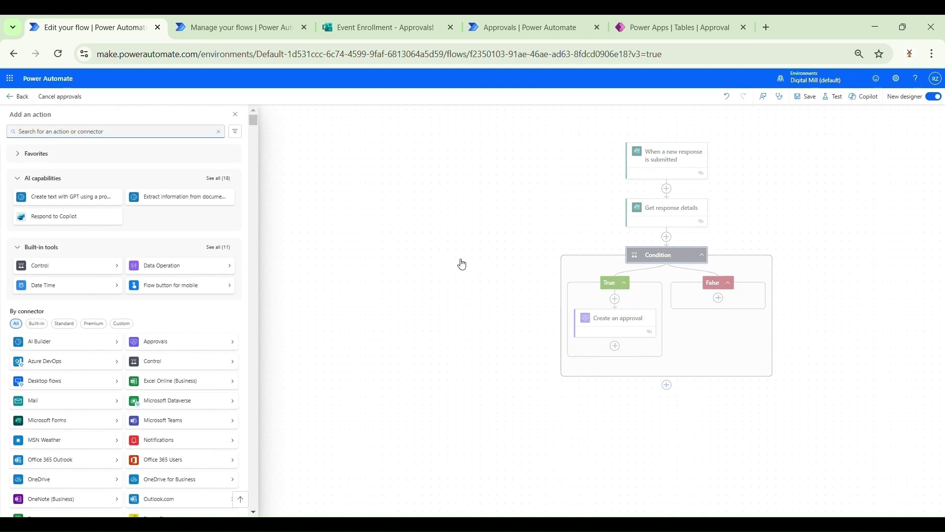
type("list")
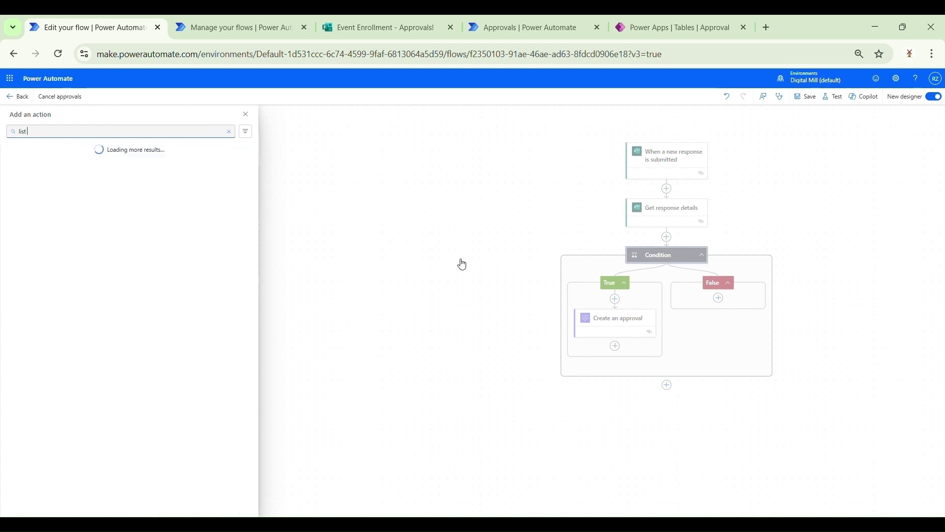
type(" rows")
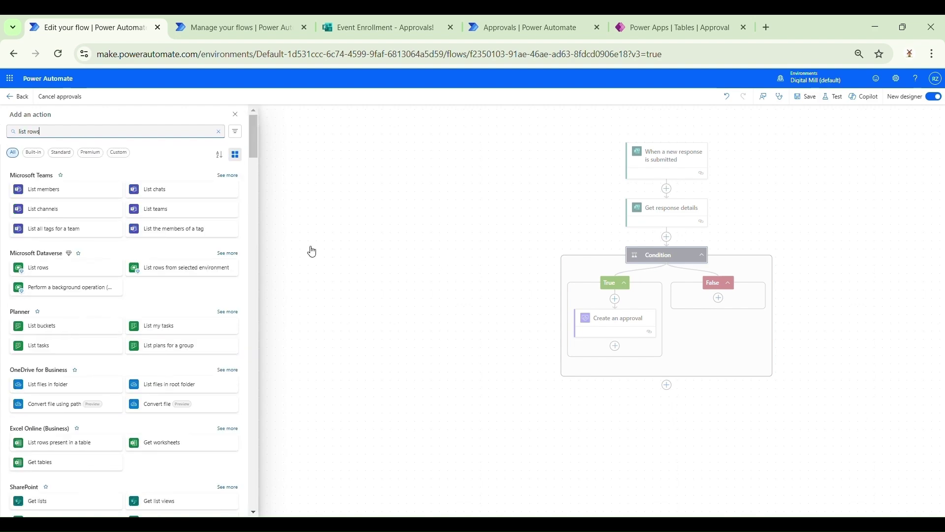
left_click(61, 270)
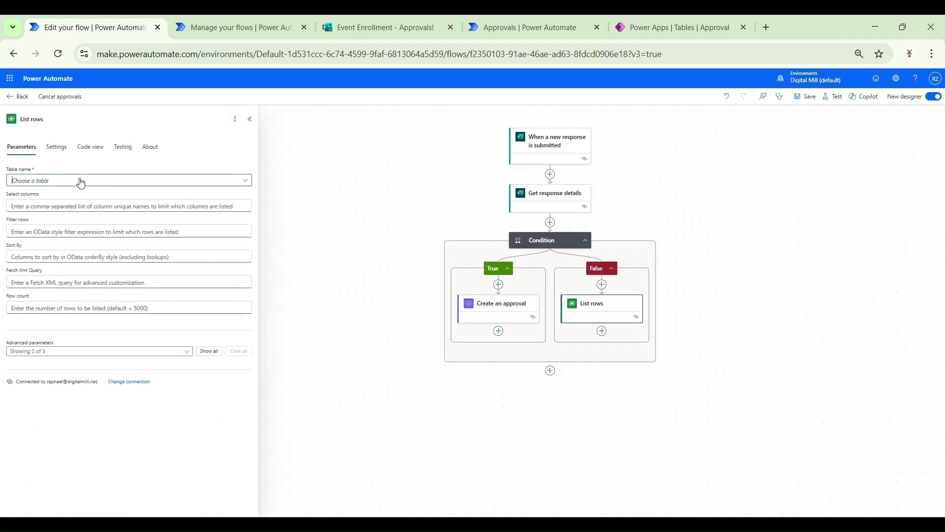
left_click(82, 181)
type("approval")
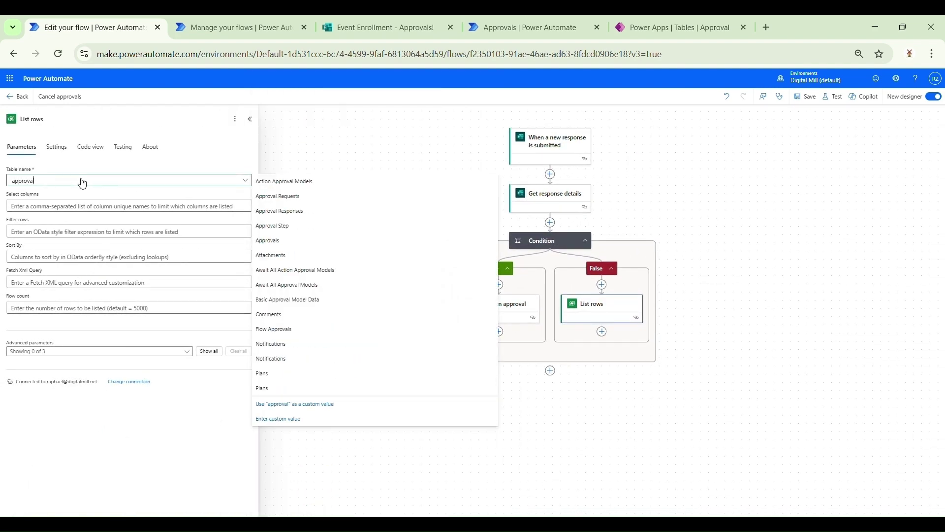
left_click(307, 241)
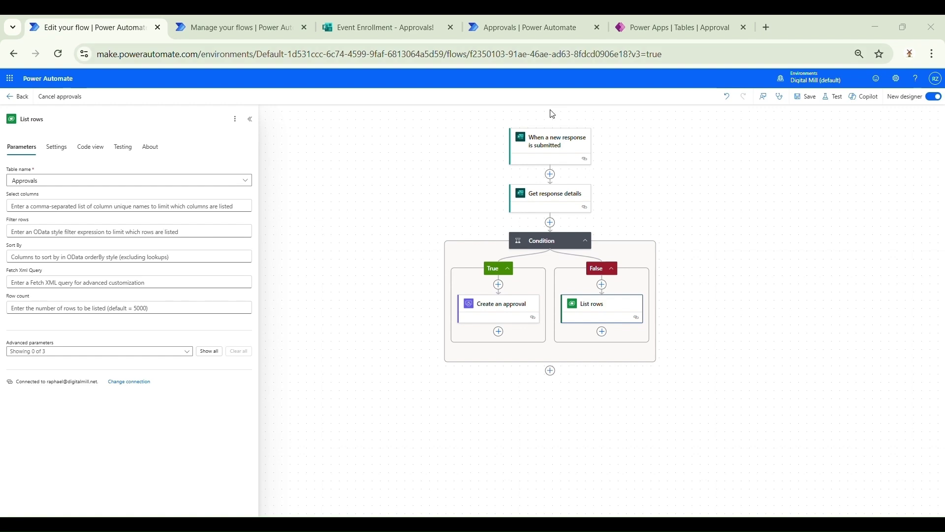
- Copy the Approval Title column's logical name, msdyn_flow_approval_title, from its advanced settings, then go back to the flow
left_click(663, 27)
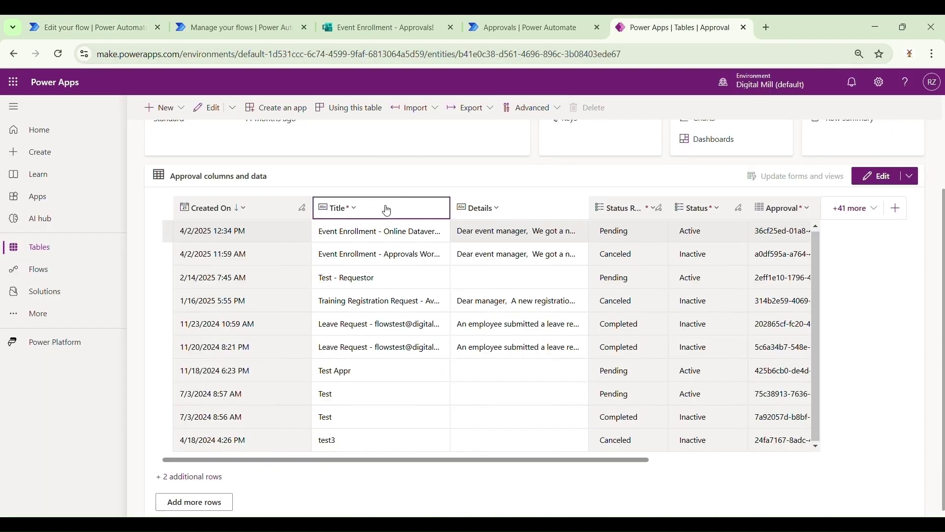
left_click(355, 210)
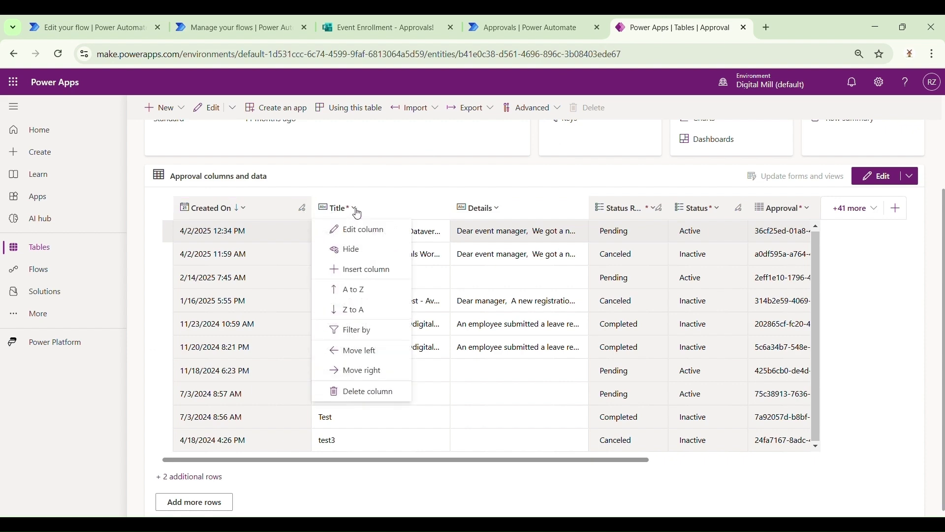
left_click(357, 230)
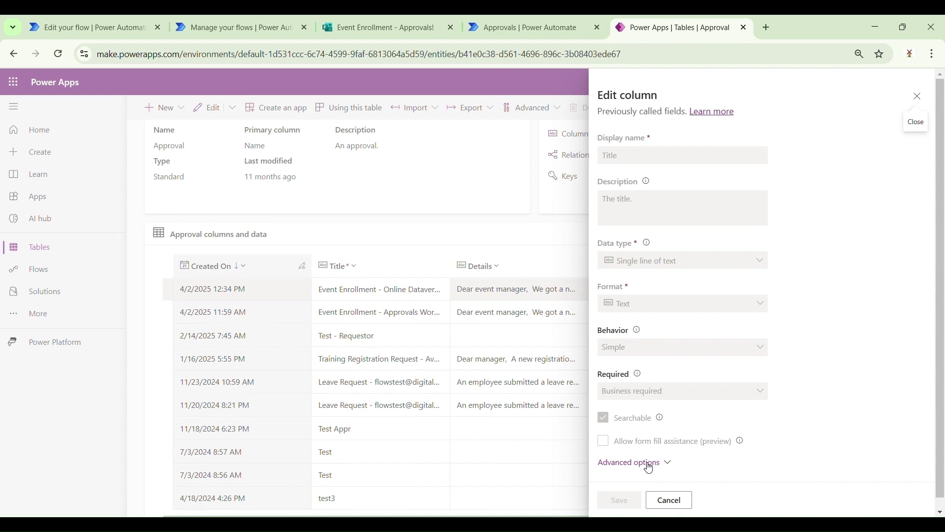
left_click(650, 461)
scroll(711, 412, "down", 5)
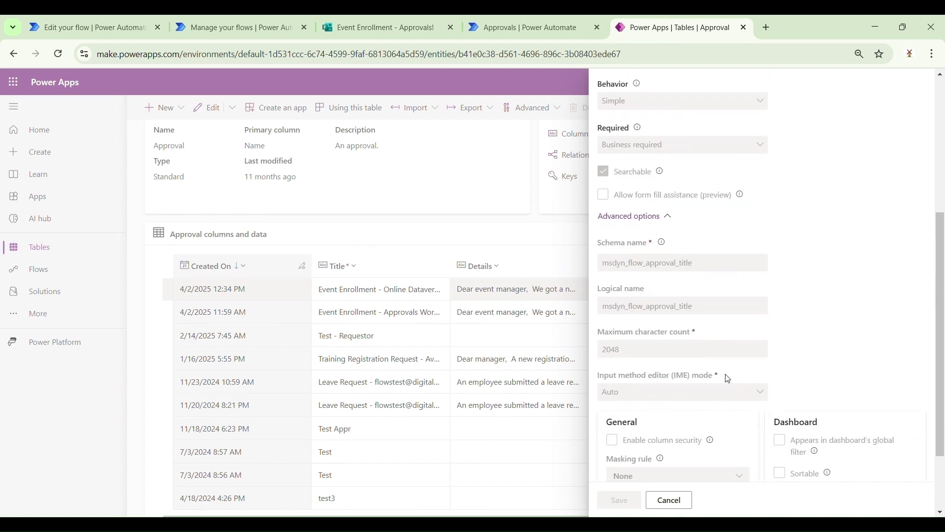
left_click_drag(718, 305, 625, 305)
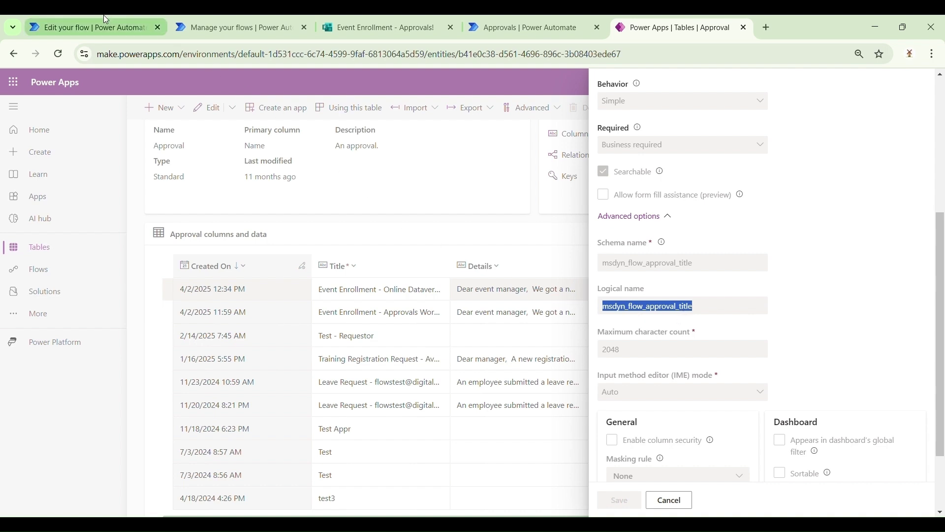
left_click(87, 24)
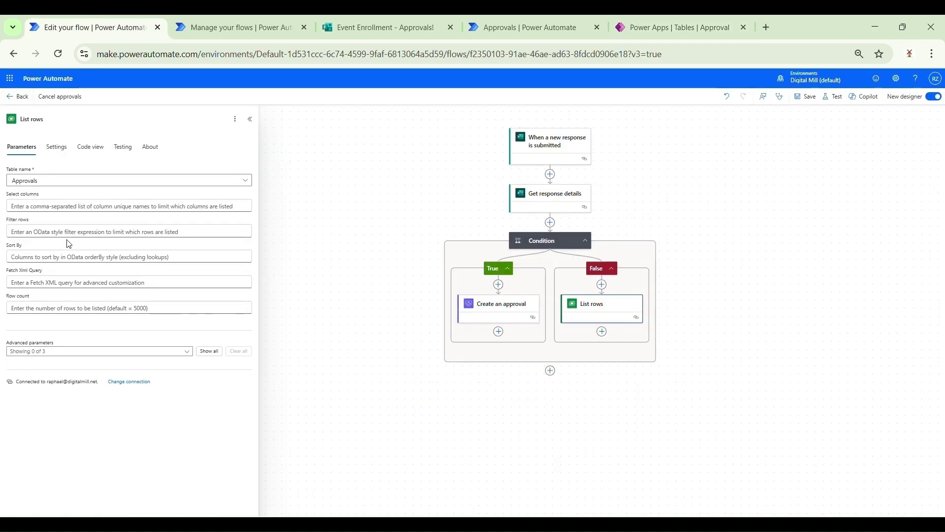
- Enter 'msdyn_flow_approval_title eq' as the start of the List rows filter
left_click(55, 231)
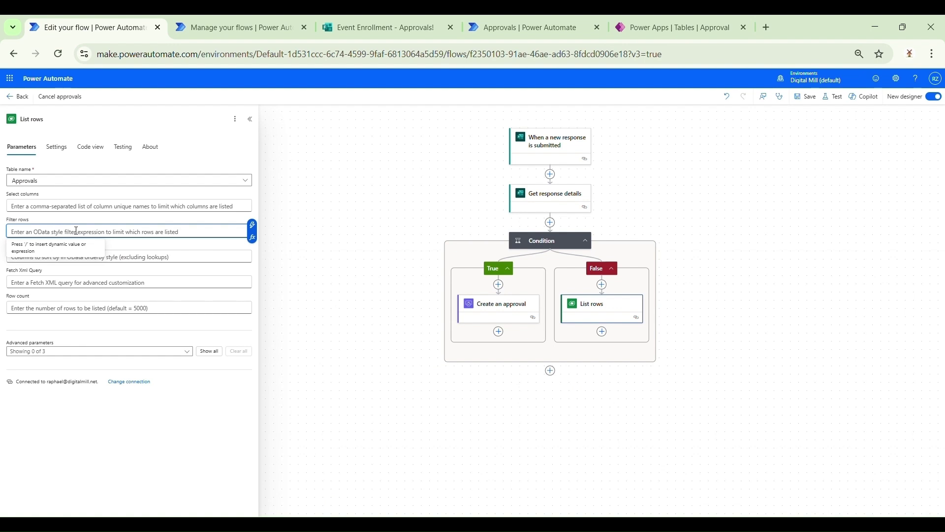
type("msdyn_flow_approval_title")
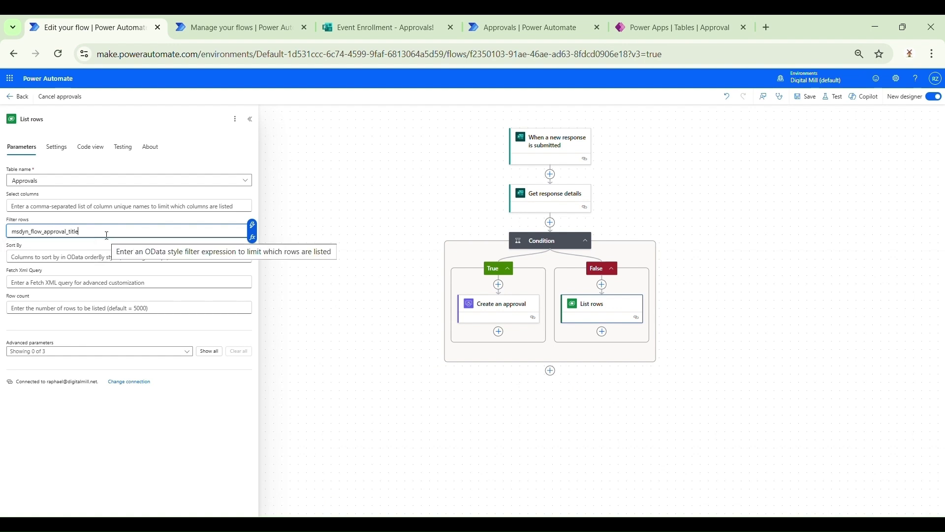
type("eq")
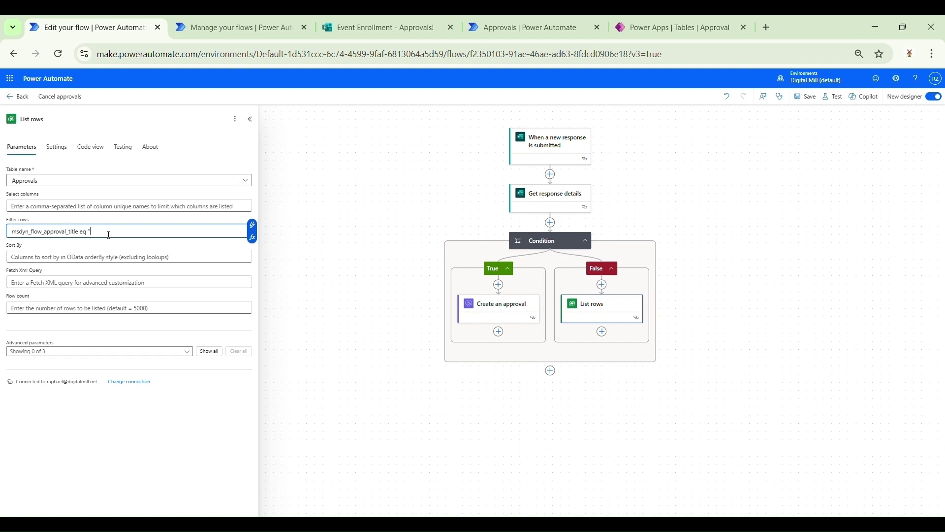
- Copy the approval Title into the List rows filter, giving msdyn_flow_approval_title eq 'Event Enrollment - Event - Email address'
left_click(476, 310)
left_click(190, 206)
key("ctrl+a")
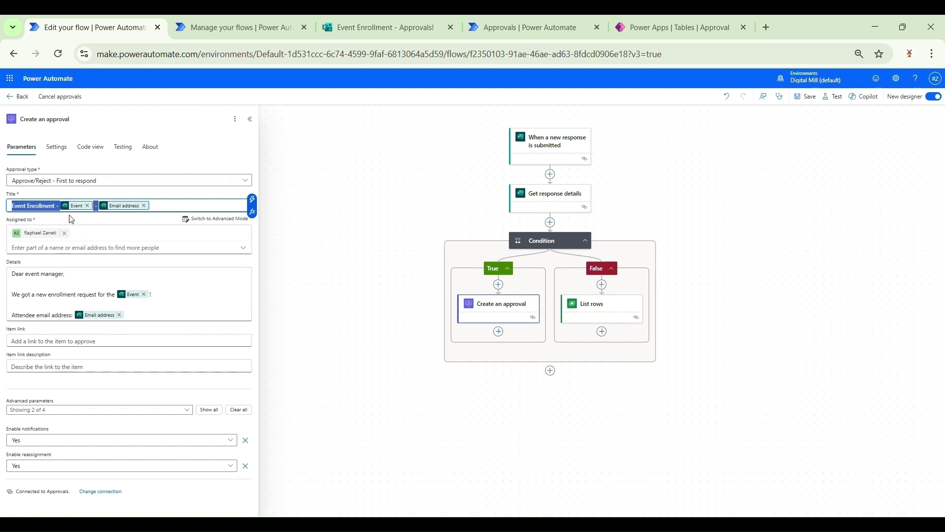
left_click(603, 320)
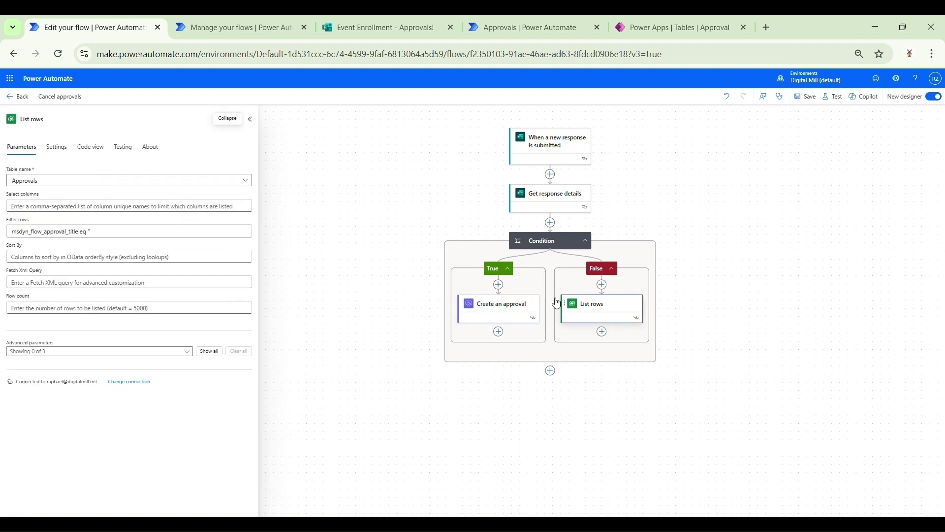
left_click(104, 234)
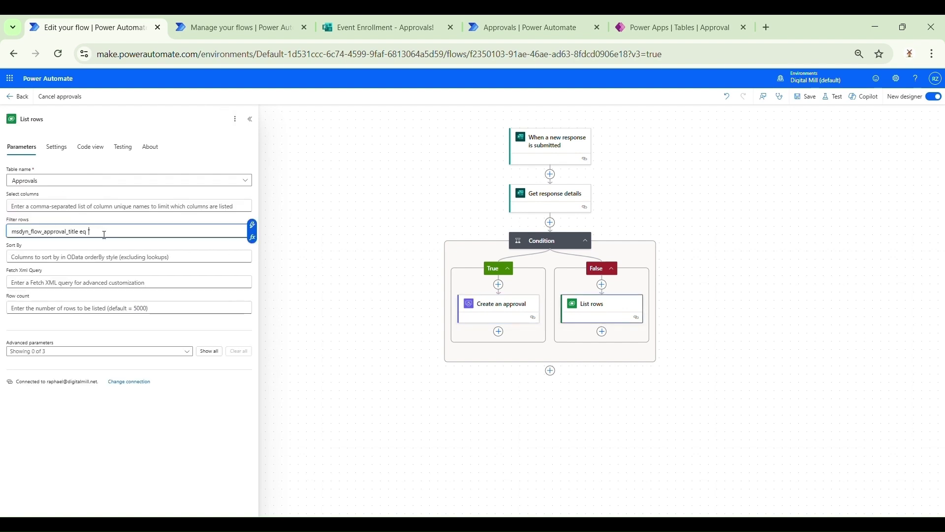
type("'Event Enrollment - Event - Email address")
left_click_drag(92, 231, 131, 233)
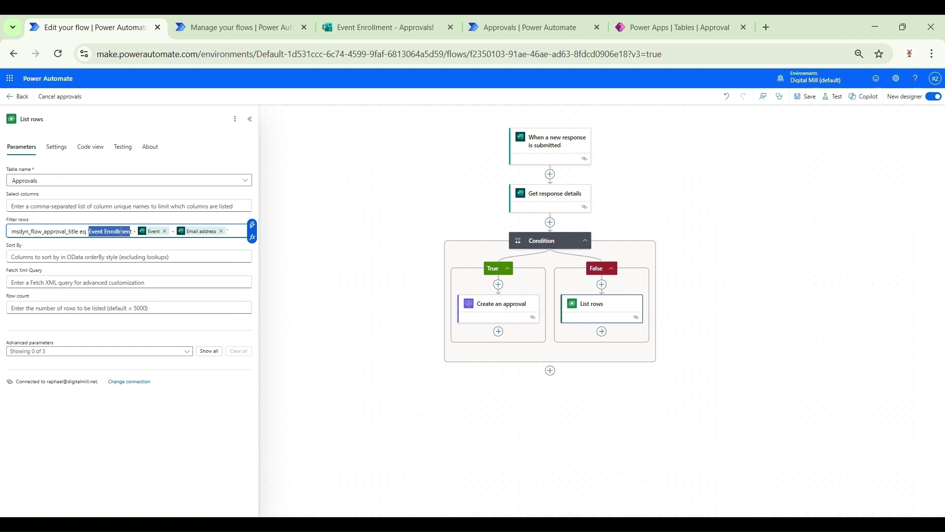
mouse_move(154, 236)
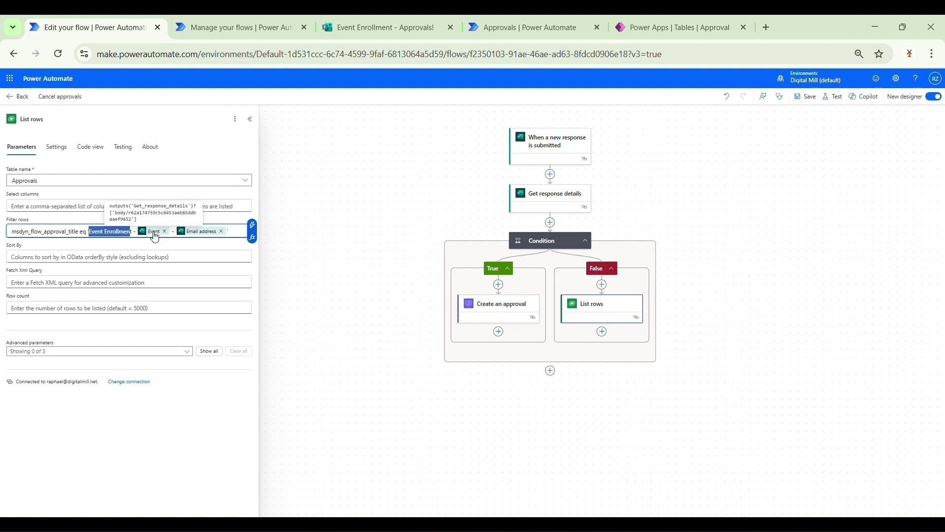
mouse_move(209, 239)
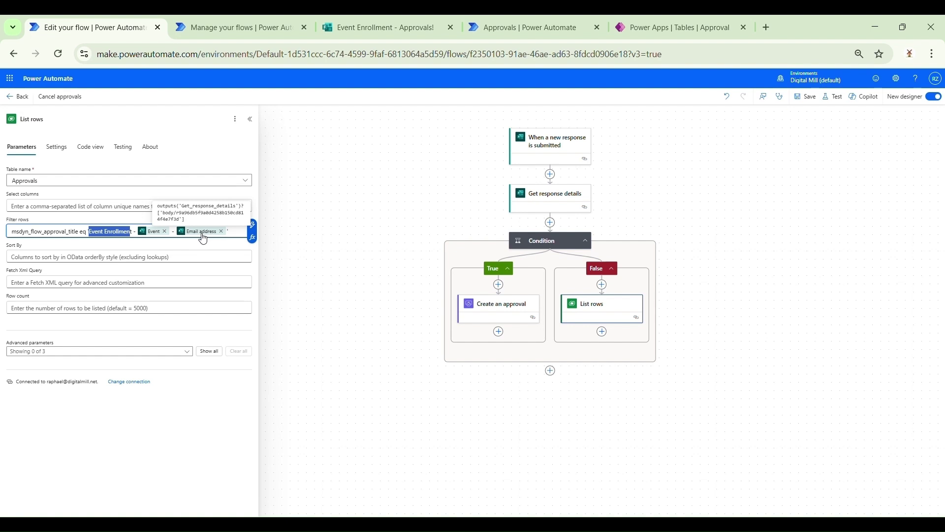
left_click_drag(10, 233, 258, 234)
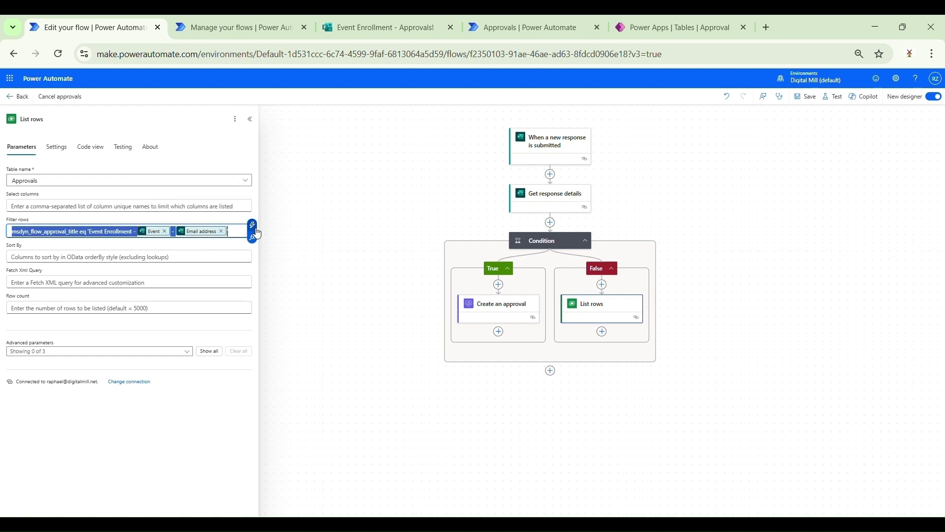
left_click(61, 243)
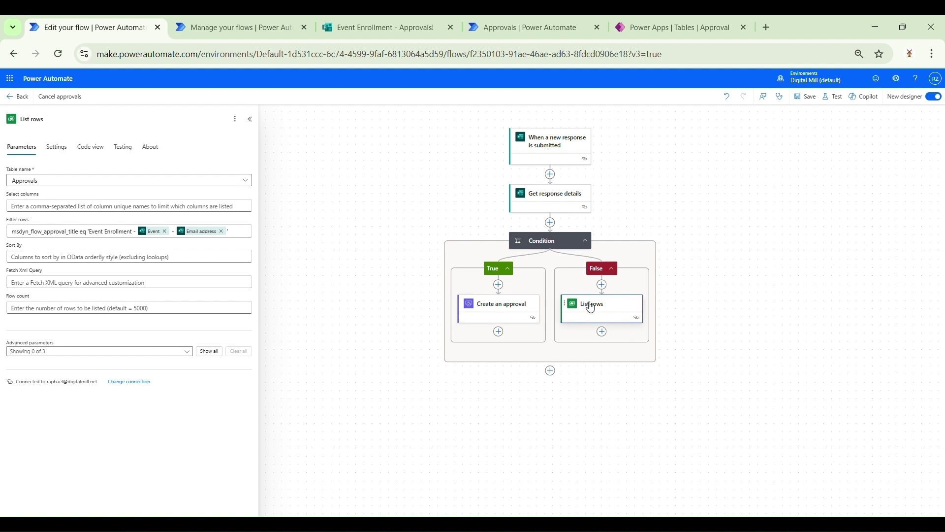
- Add a Dataverse Update a row action after List rows, using the Approvals table
left_click(603, 333)
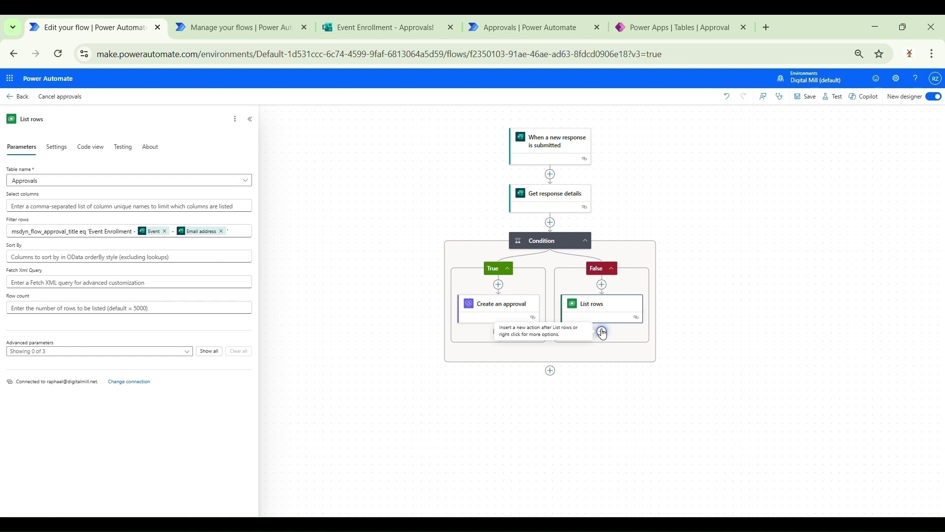
type("update")
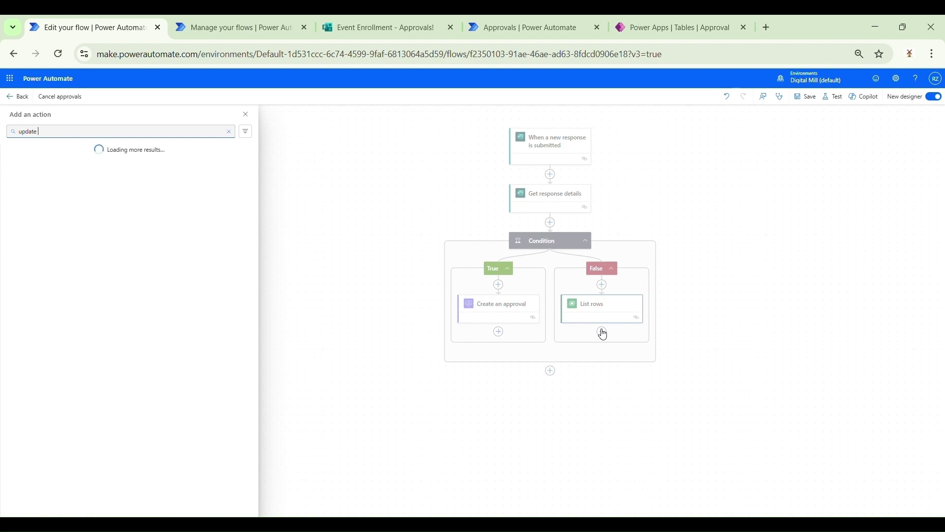
type(" row")
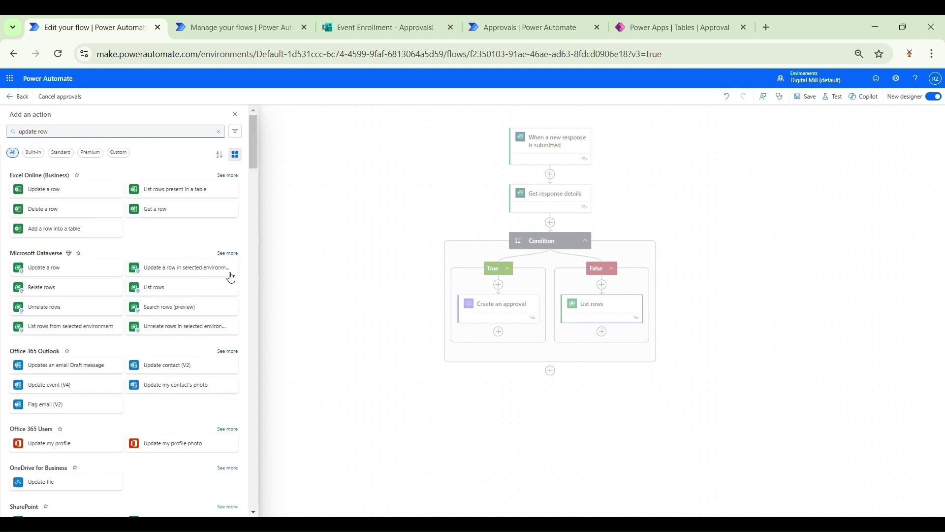
left_click(68, 271)
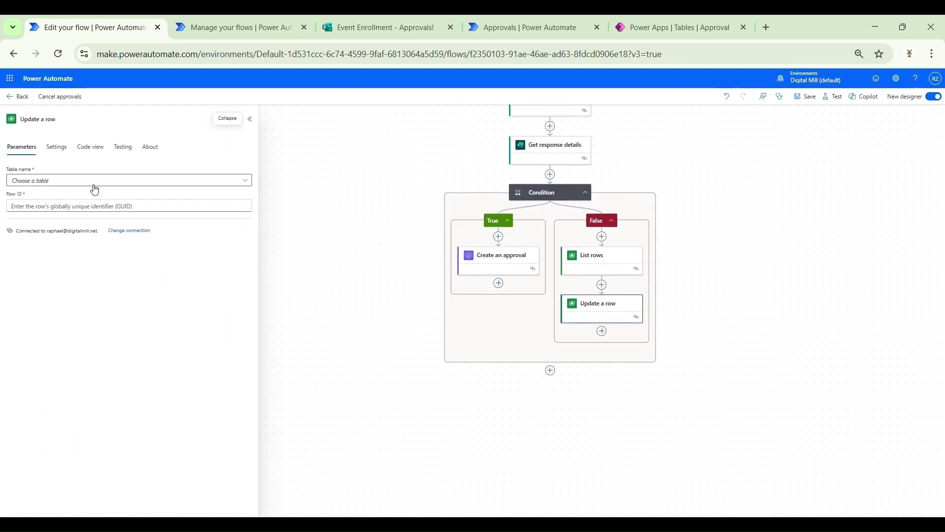
left_click(111, 181)
type("appro")
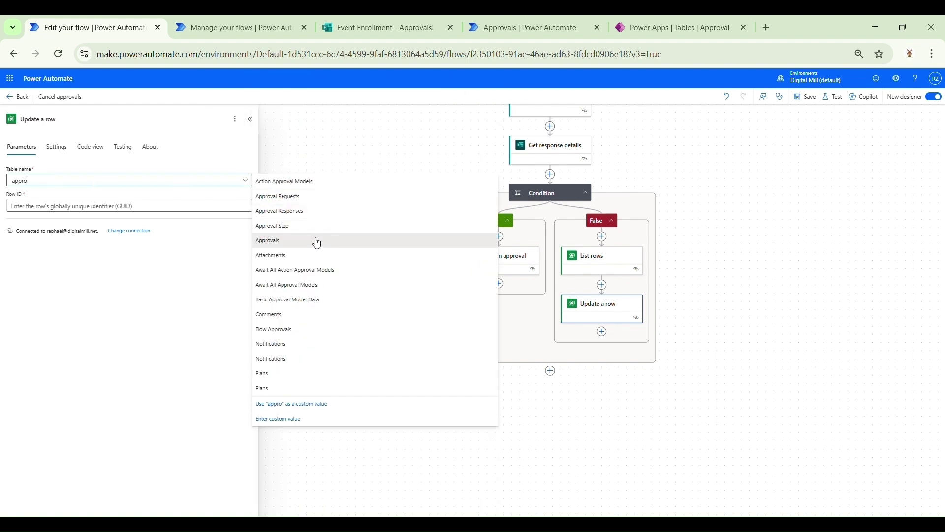
left_click(315, 242)
left_click(30, 206)
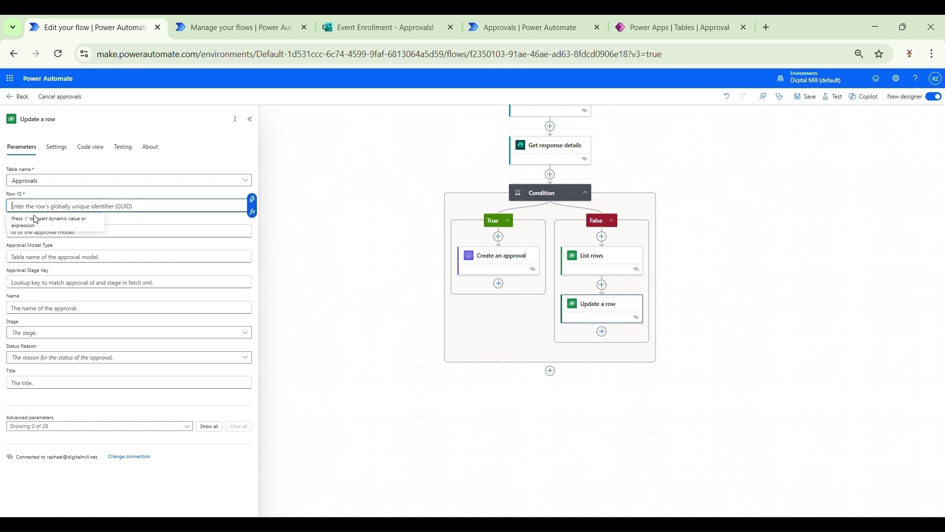
left_click(252, 213)
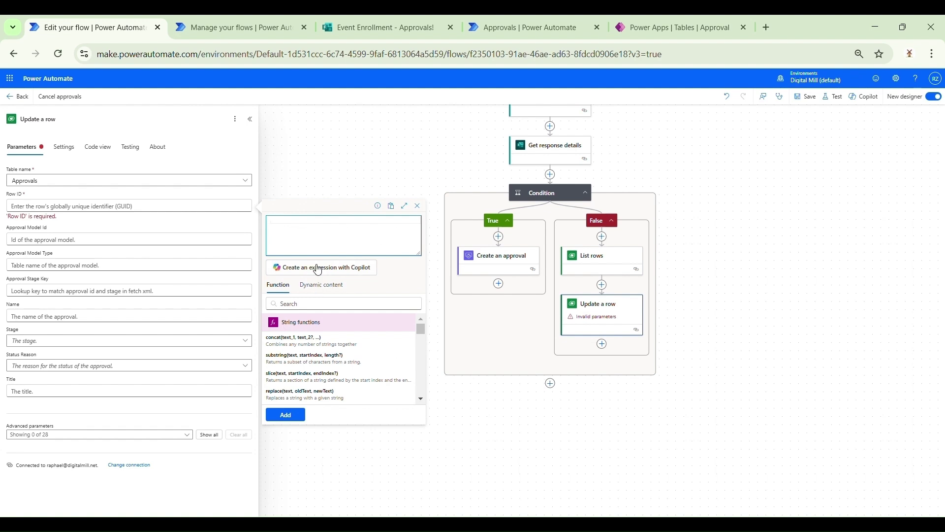
- Build the Row ID expression outputs('List_rows')?['body/value'][0][''] from List rows dynamic content
left_click(323, 290)
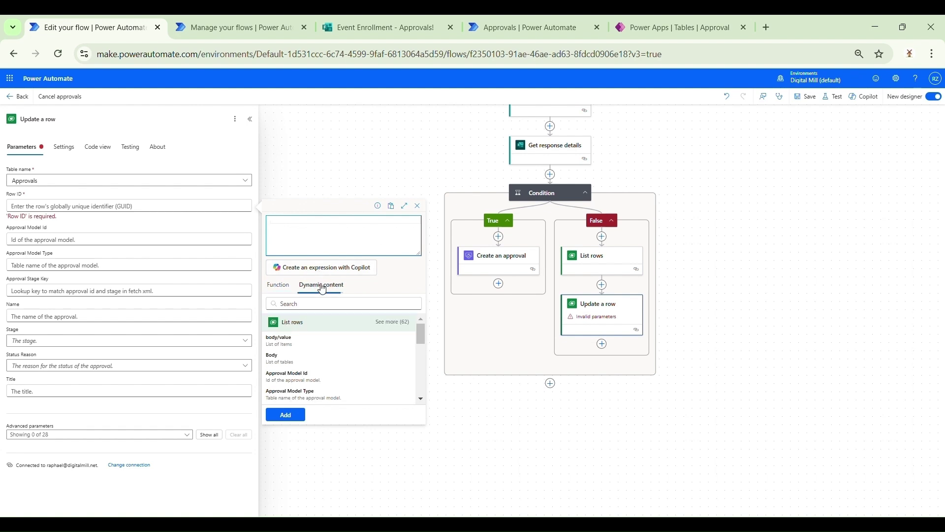
left_click(308, 347)
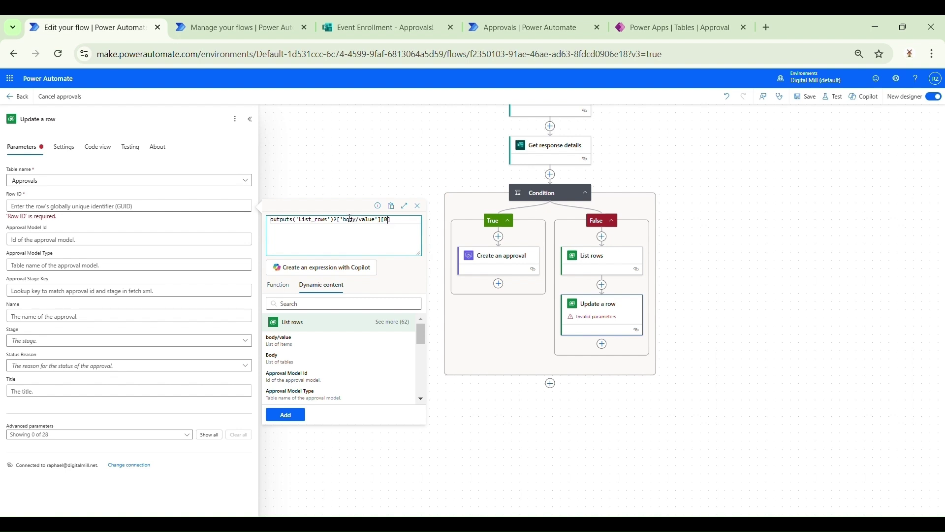
left_click_drag(341, 219, 375, 222)
left_click(383, 231)
left_click(665, 27)
- Copy the Approval column's logical name msdyn_flow_approvalid and paste it into the Row ID expression
left_click(556, 260)
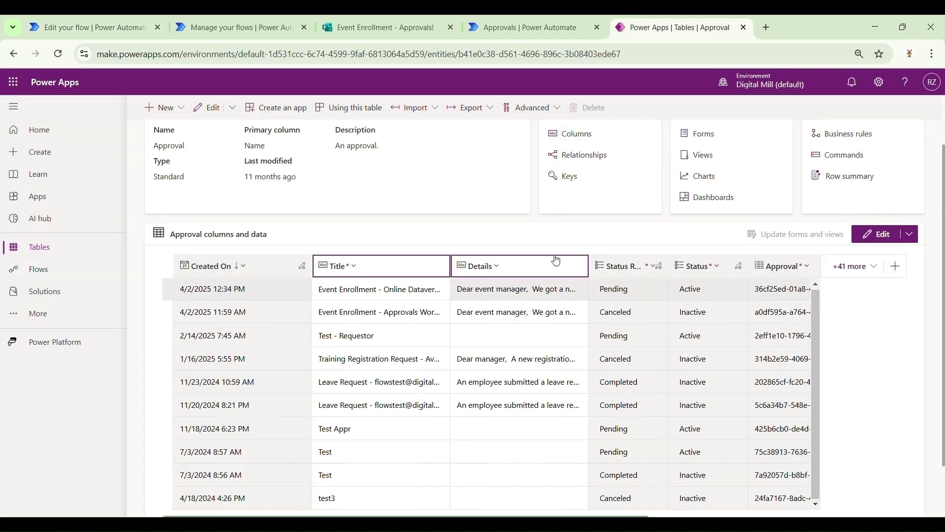
scroll(681, 258, "down", 2)
left_click_drag(447, 451, 617, 455)
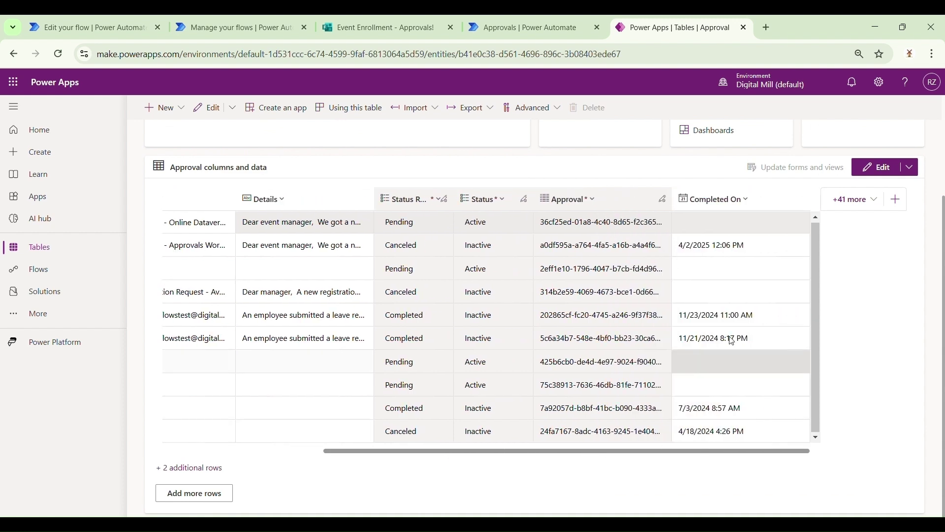
left_click(574, 205)
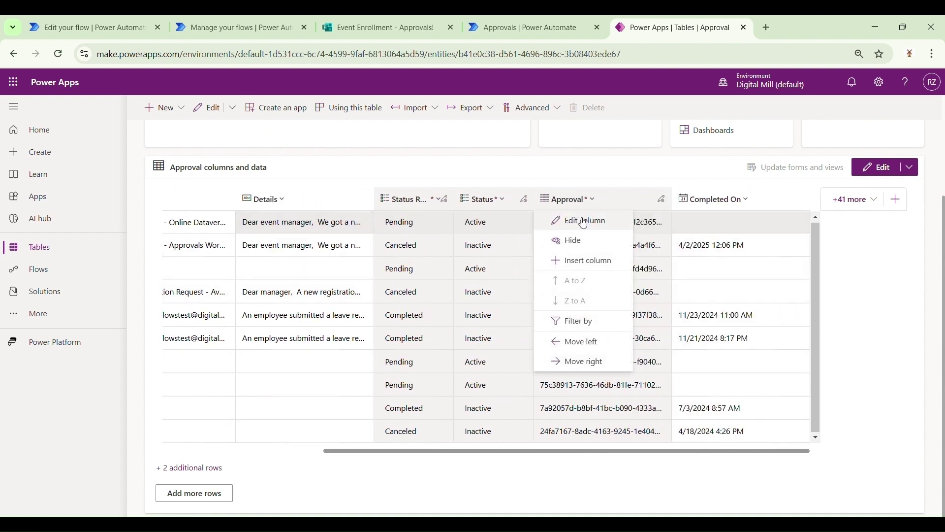
left_click(584, 224)
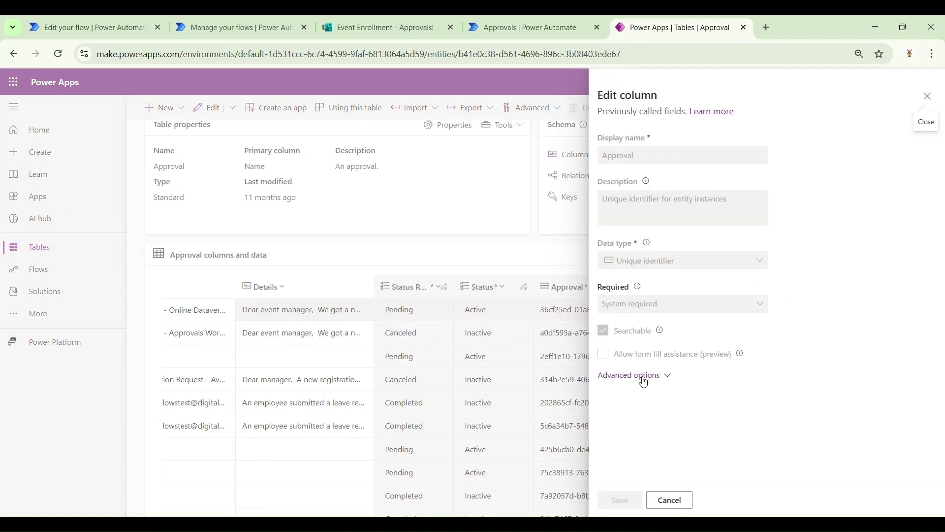
left_click(644, 382)
scroll(733, 333, "down", 3)
left_click_drag(706, 343, 488, 341)
key("ctrl+c")
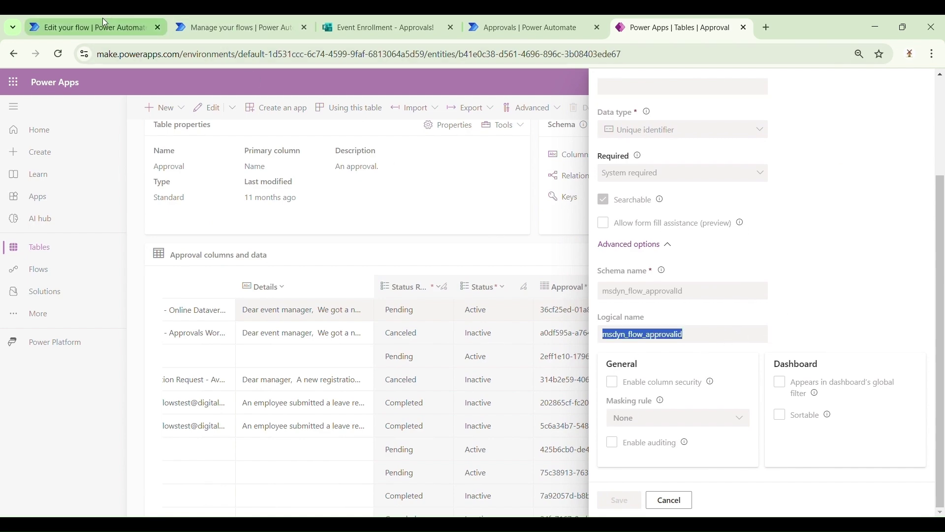
left_click(99, 33)
key("ctrl+v")
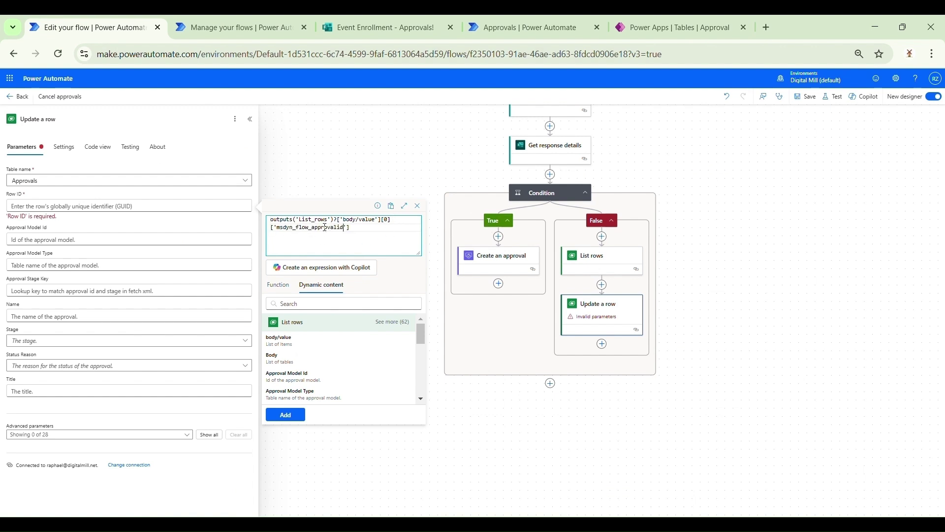
- Check the Row ID expression reads outputs('List_rows')?['body/value'][0]['msdyn_flow_approvalid']
left_click(274, 229)
left_click_drag(279, 230, 389, 219)
- Apply the Row ID expression, then set Stage to Complete and Status Reason to Canceled
left_click_drag(379, 220, 341, 219)
left_click(276, 416)
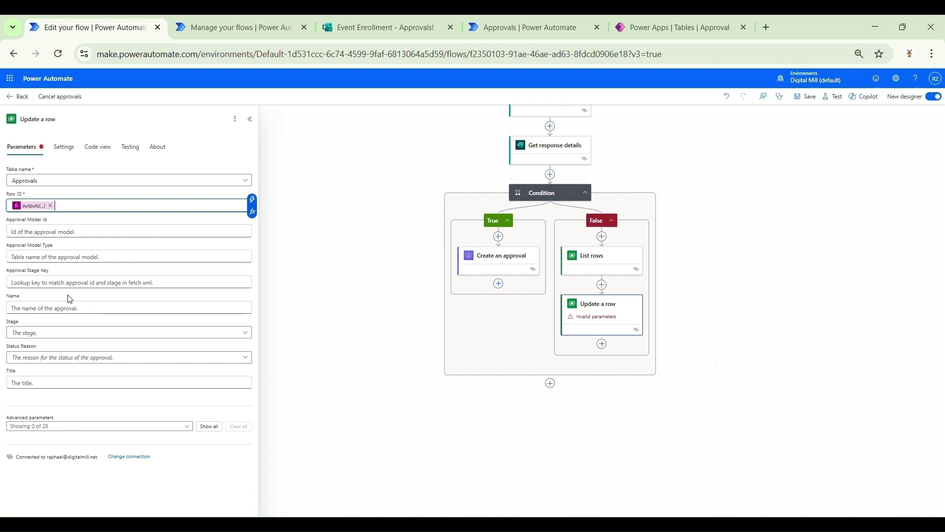
left_click(49, 333)
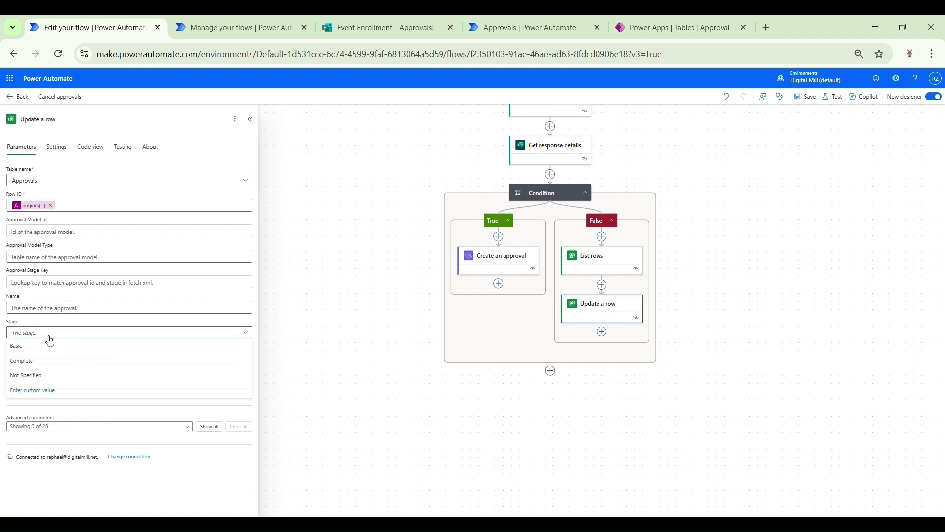
left_click(47, 360)
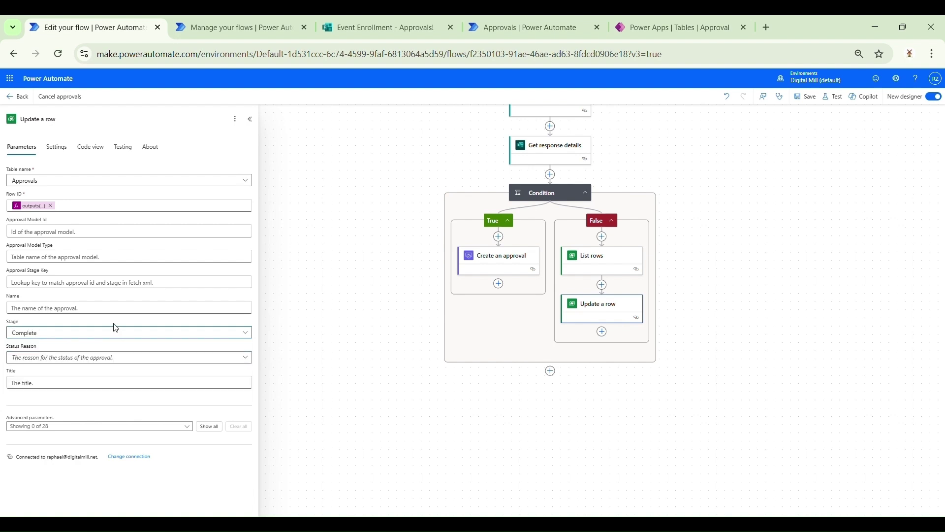
left_click(51, 360)
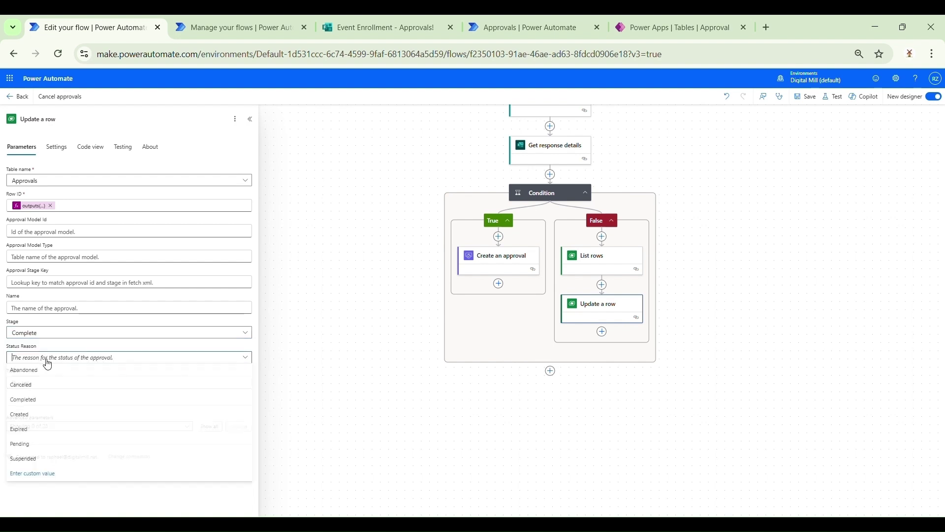
left_click(45, 385)
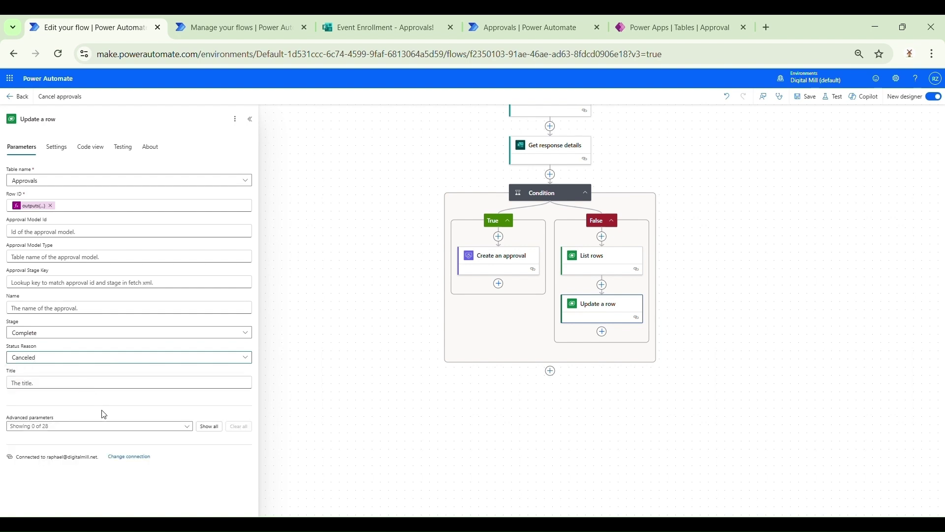
left_click(35, 427)
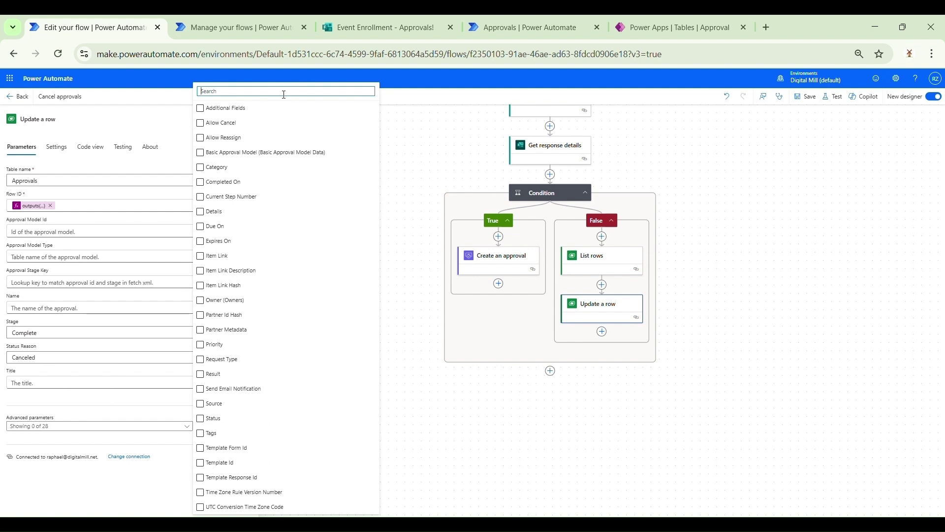
- Add Result, Status and Completed On as advanced parameters of Update a row
type("resul")
left_click(217, 447)
double_click(227, 429)
type("s")
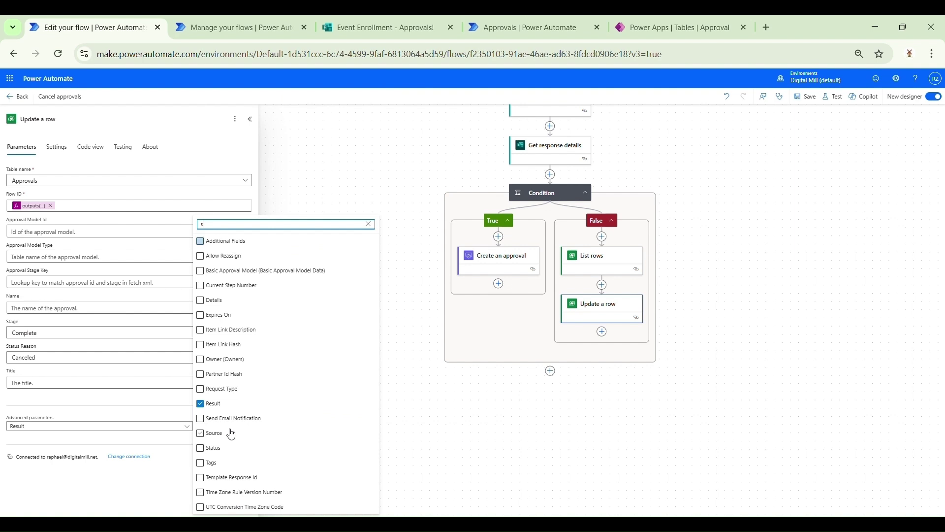
type("tatu")
left_click(202, 447)
double_click(231, 428)
type("comp")
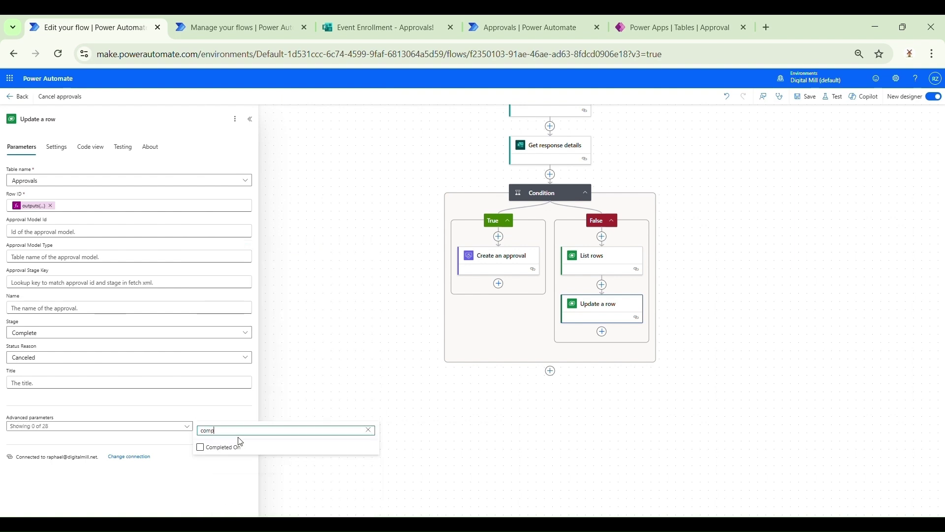
left_click(206, 447)
left_click(187, 399)
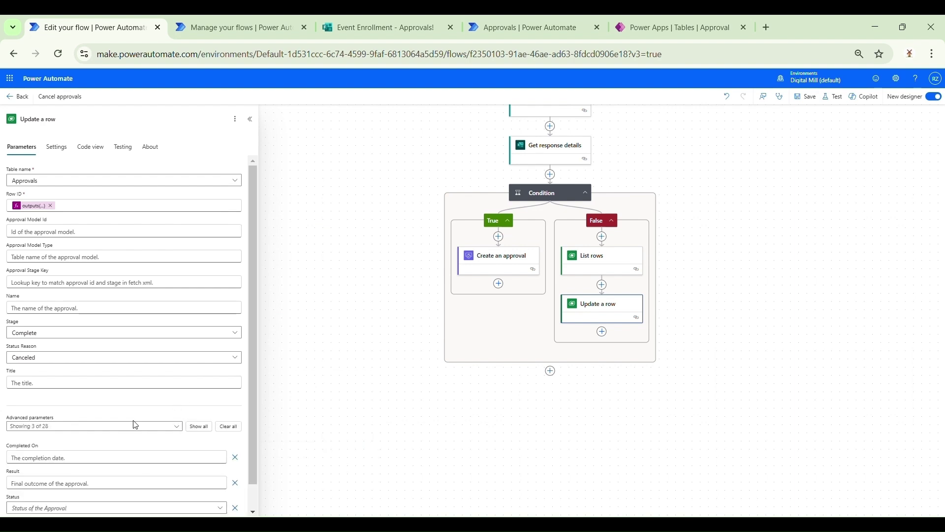
scroll(137, 422, "down", 1)
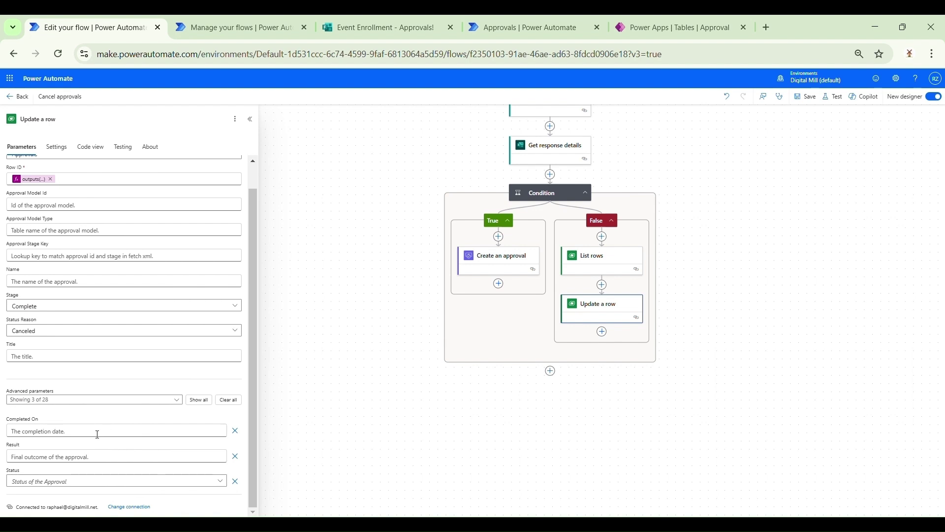
left_click(85, 428)
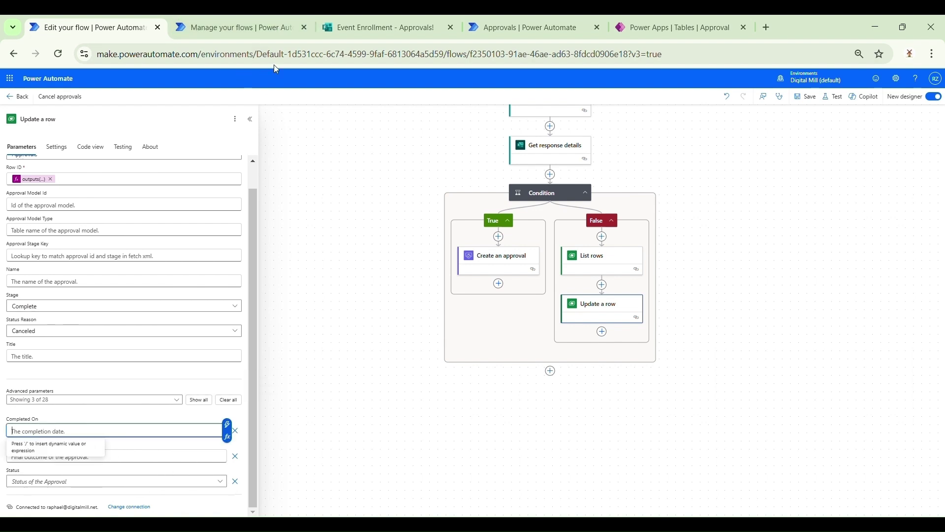
left_click(574, 21)
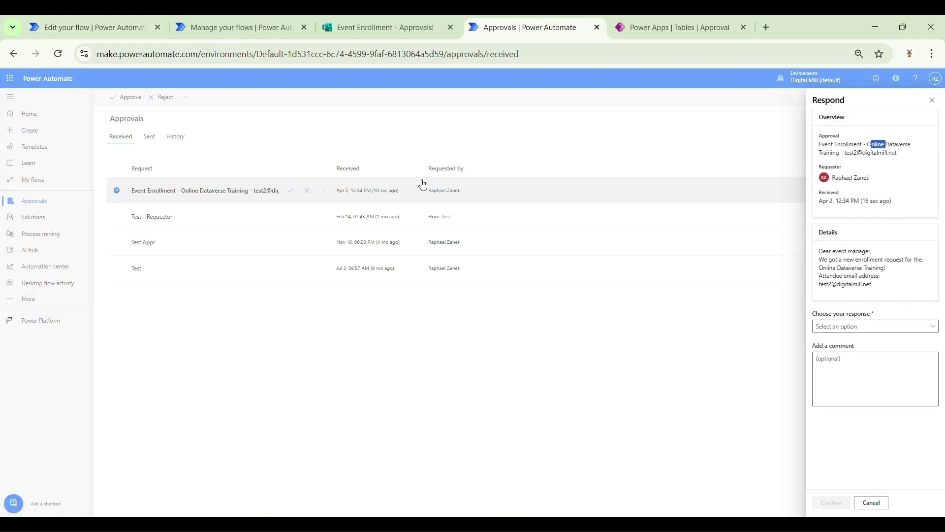
left_click(175, 140)
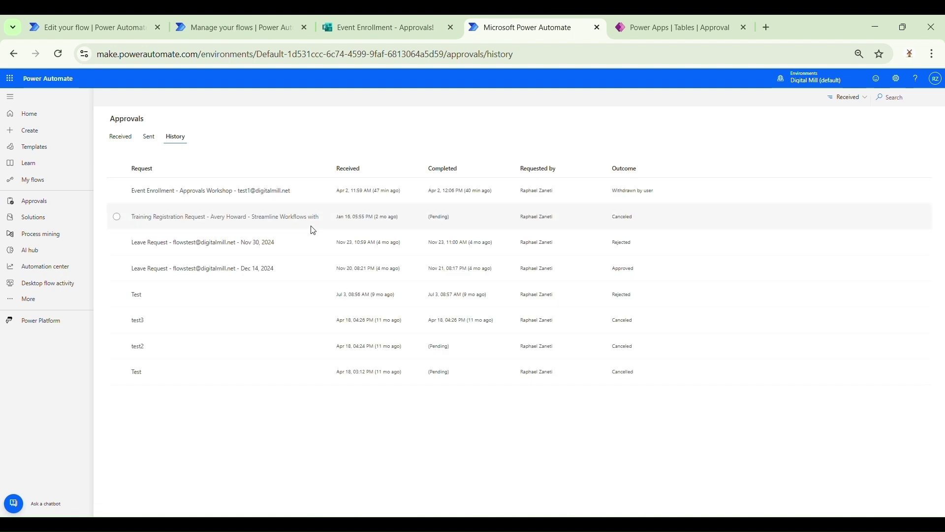
left_click_drag(449, 218, 418, 220)
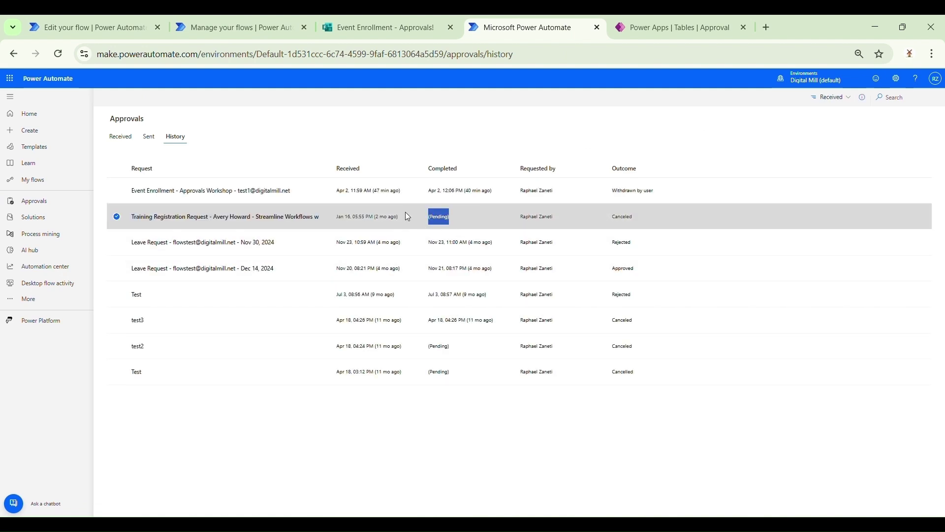
left_click(120, 19)
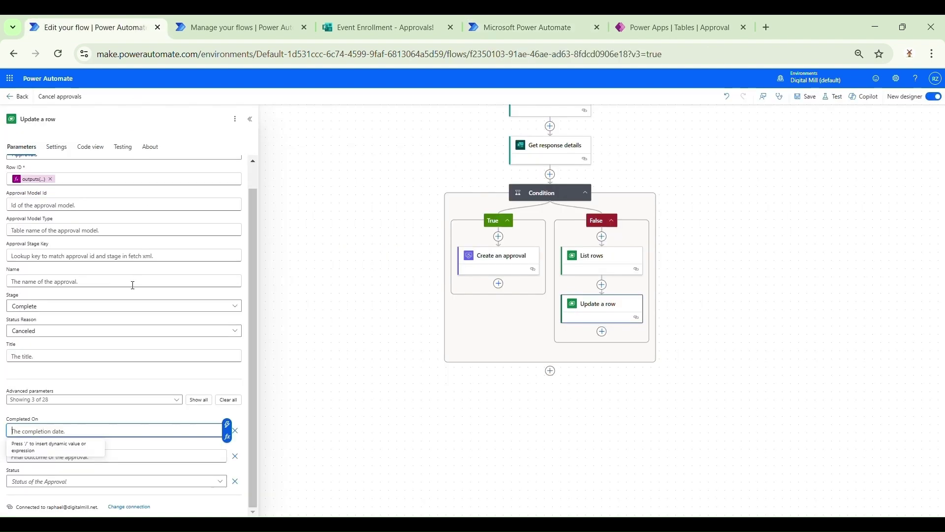
- Set the Completed On field to the utcNow() expression
left_click(227, 425)
left_click(125, 431)
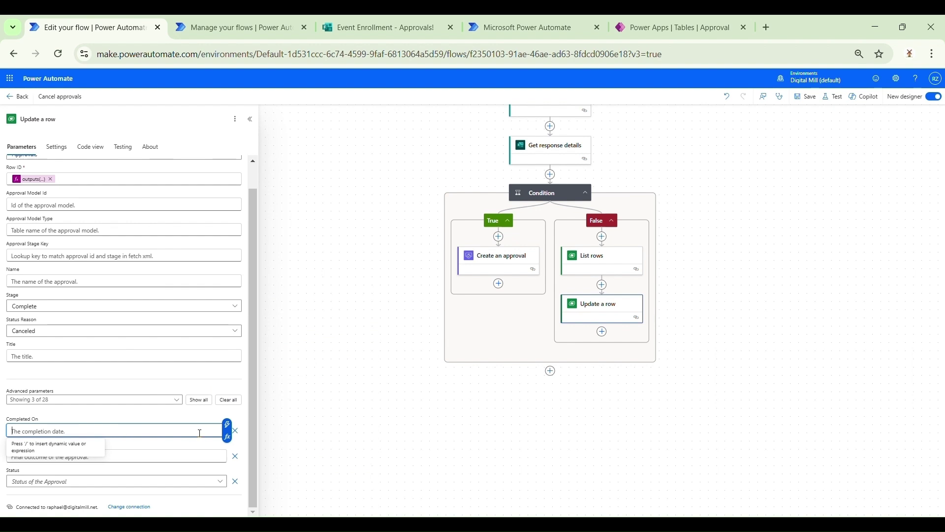
left_click(232, 436)
type("tcNow()")
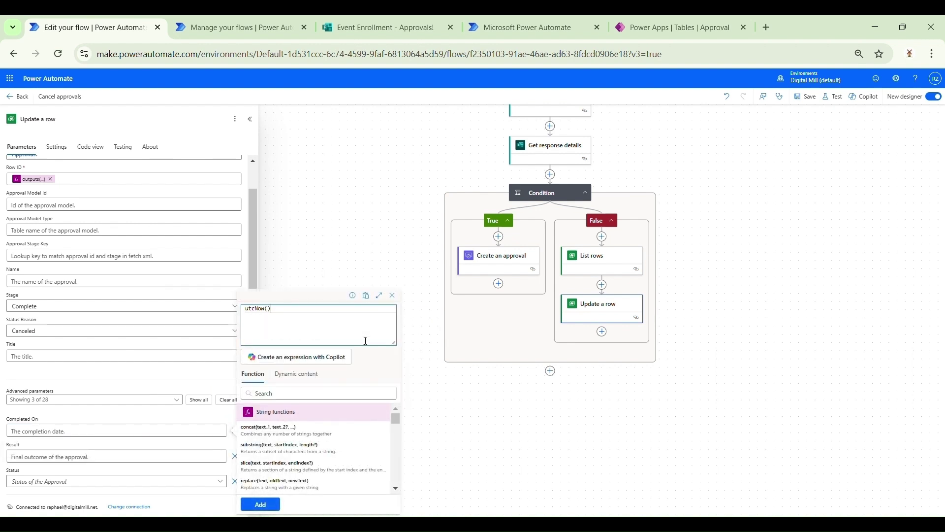
left_click(261, 505)
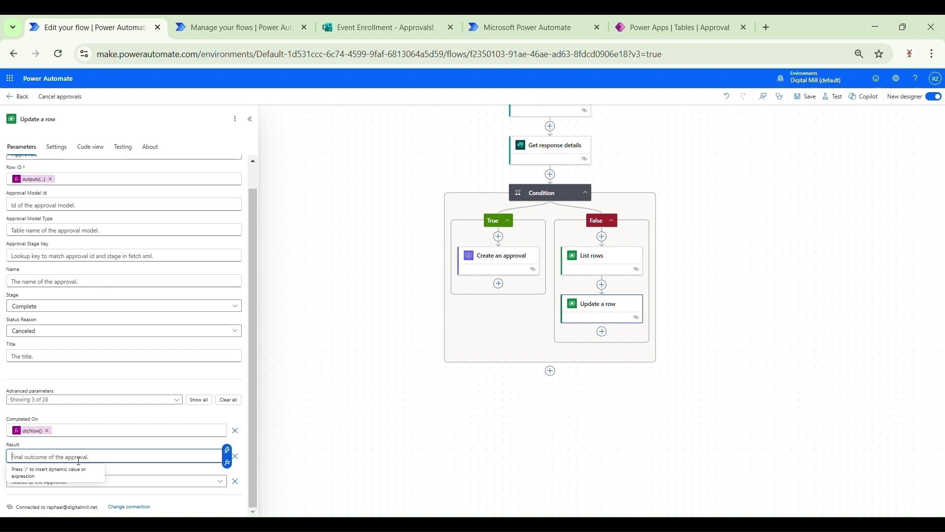
- Review the Workshop enrollment request's Withdrawn by user outcome in Approvals history
left_click(542, 27)
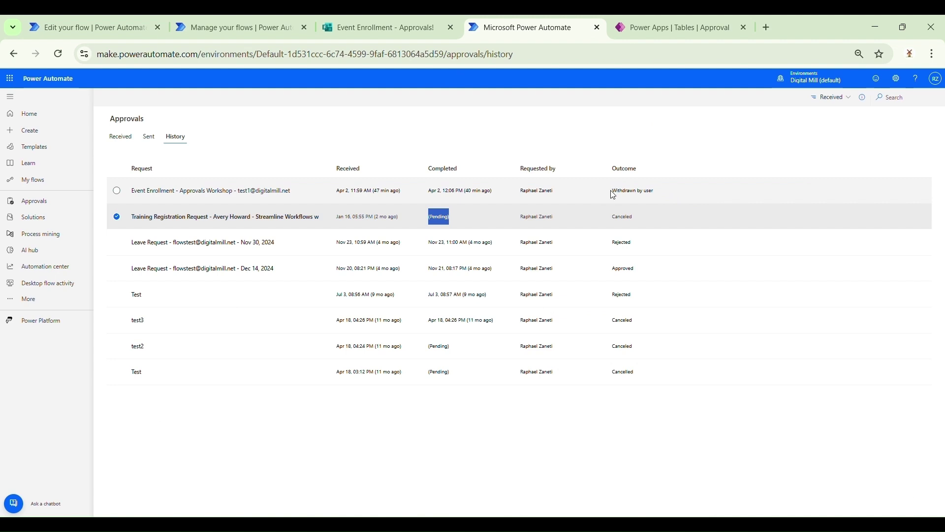
left_click_drag(613, 195, 687, 194)
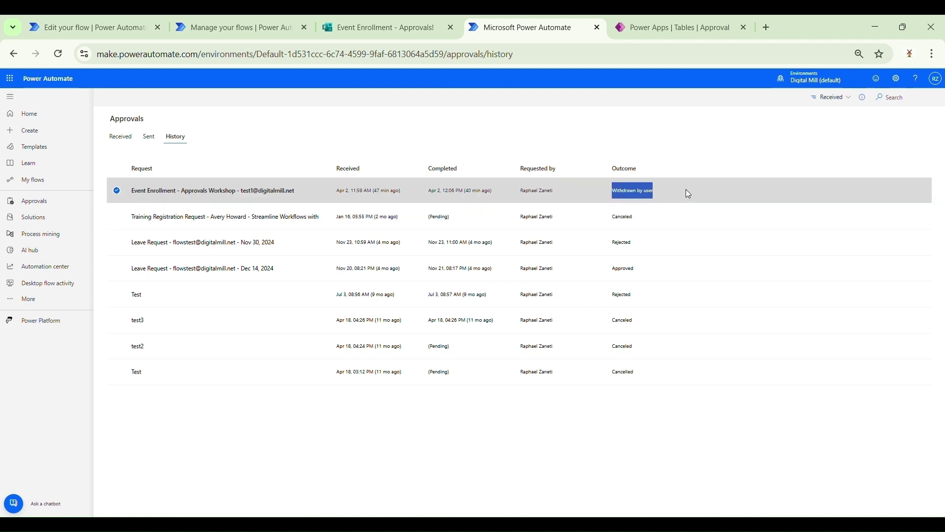
left_click(670, 200)
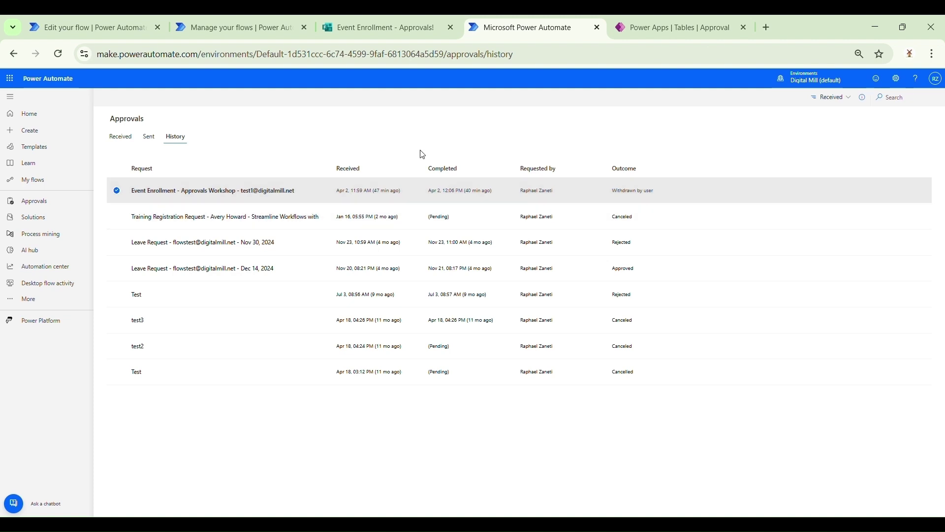
- Back in the flow designer, enter Canceled in the Update a row Result field
left_click(93, 27)
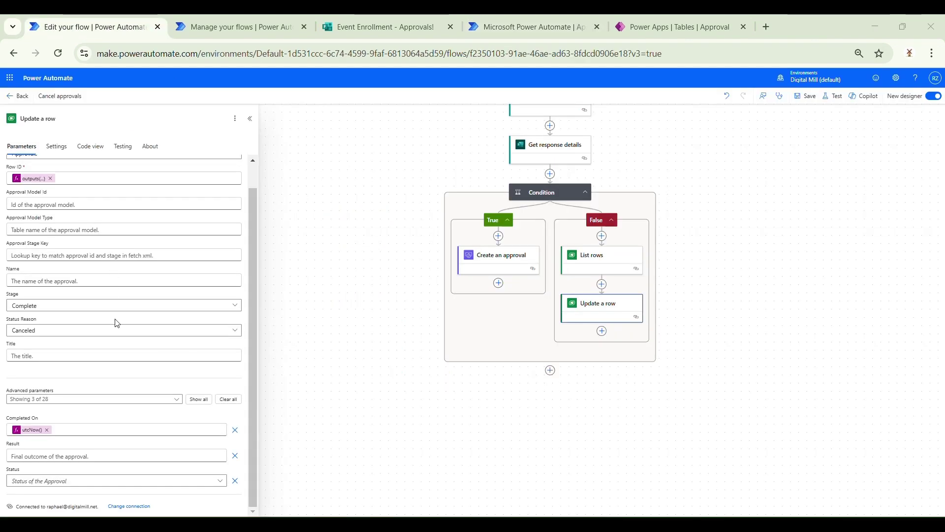
left_click(82, 457)
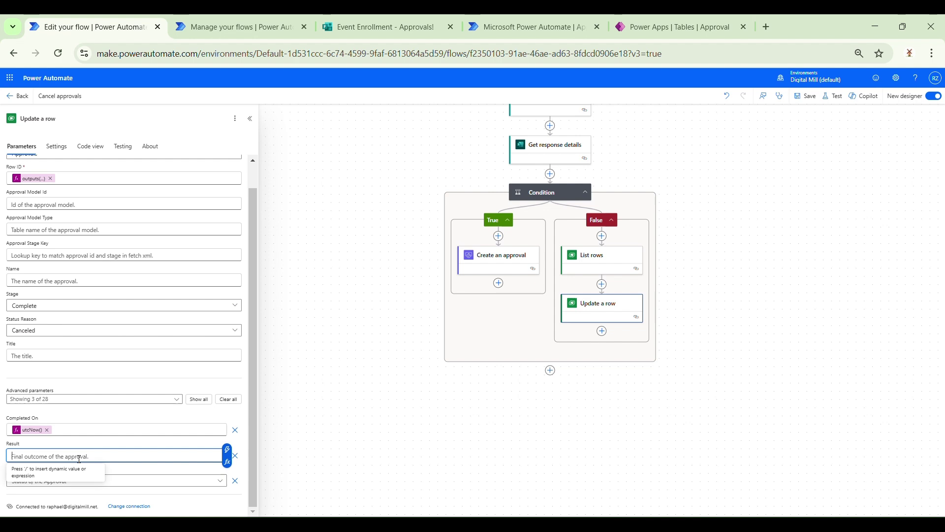
type("Canceled")
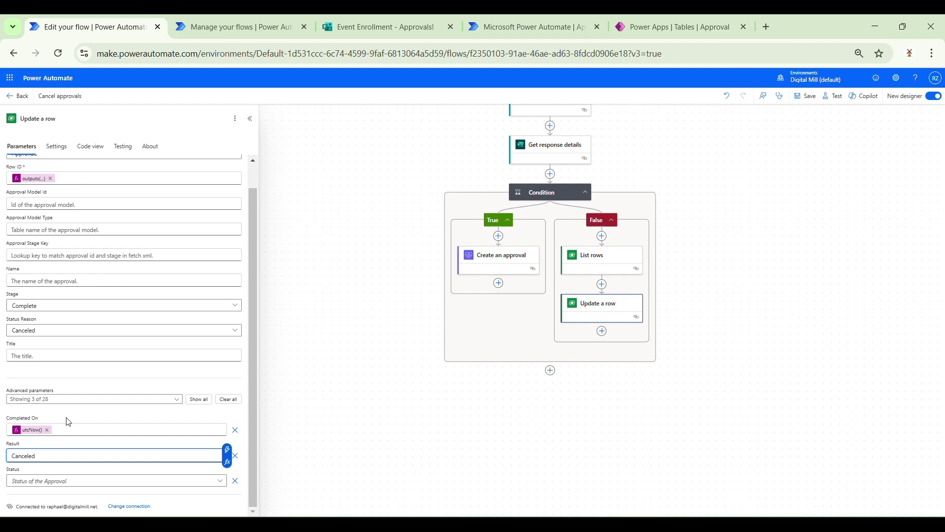
left_click(46, 486)
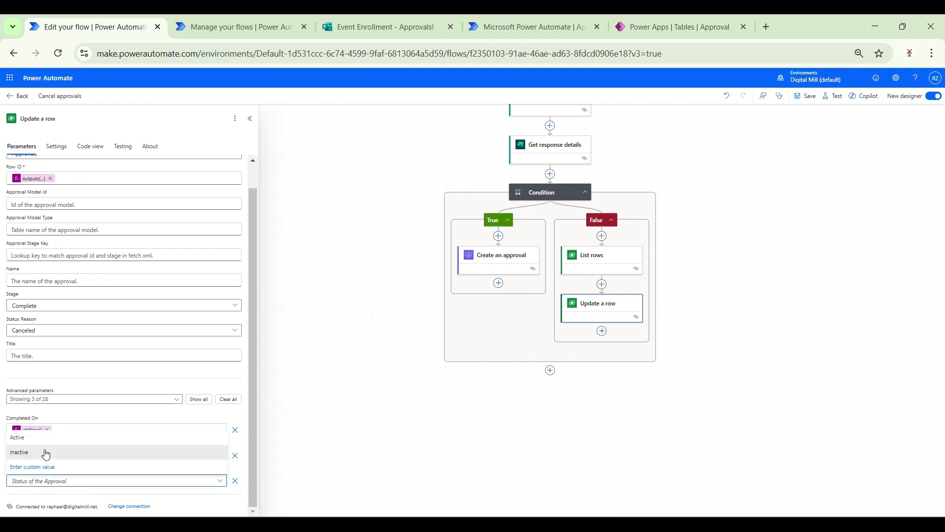
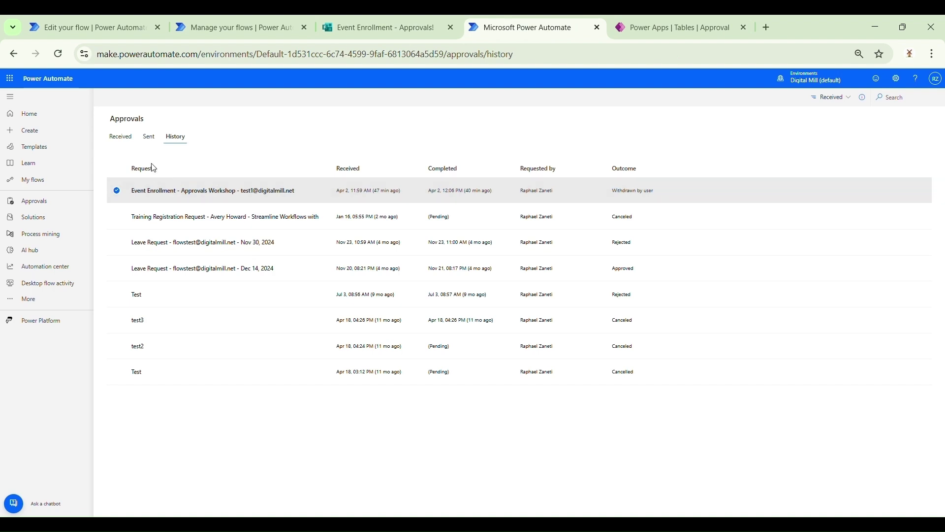
- Show the Received approvals, including the pending Online Dataverse Training enrollment request
left_click(120, 137)
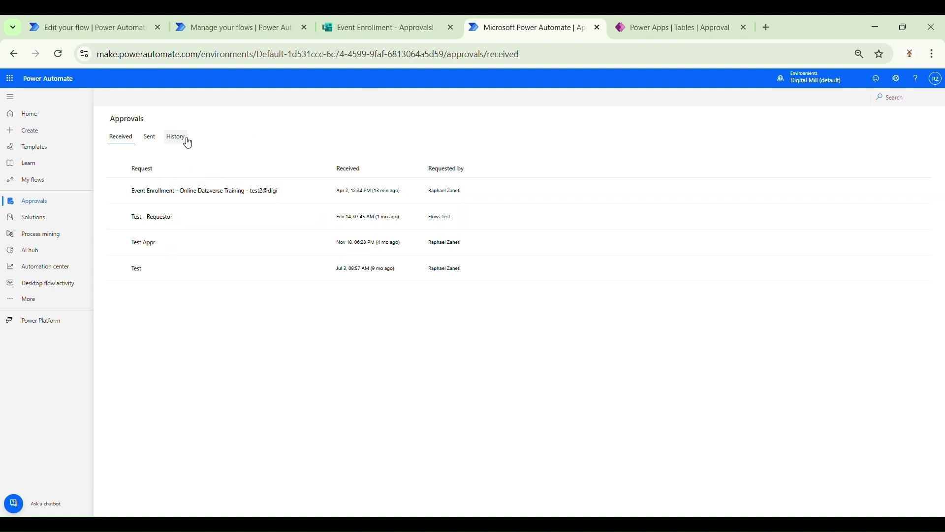
- Submit the Online Dataverse Training withdrawal and start a fresh blank enrollment response
left_click(362, 20)
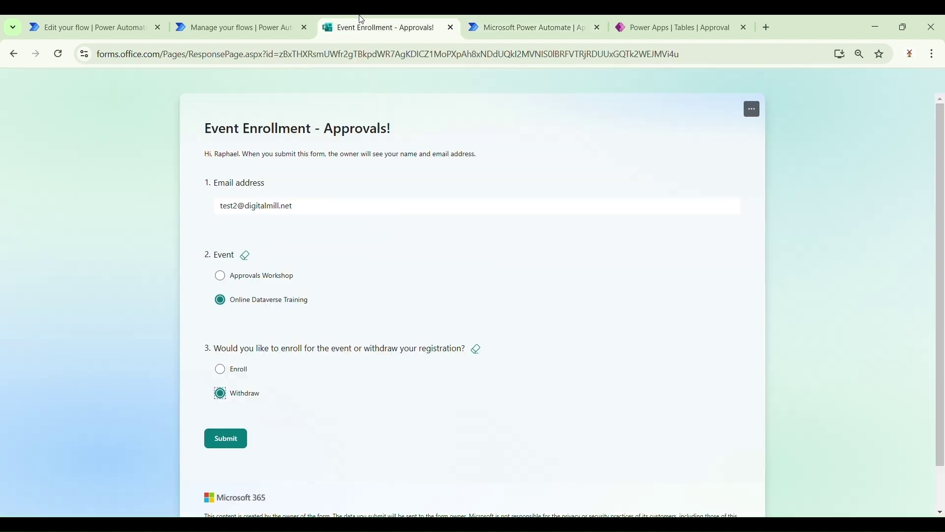
left_click(234, 444)
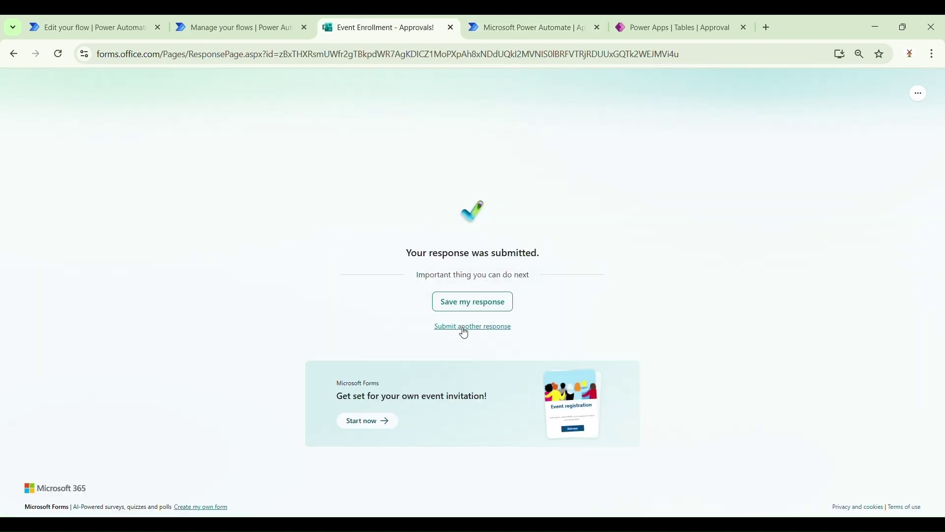
left_click(464, 327)
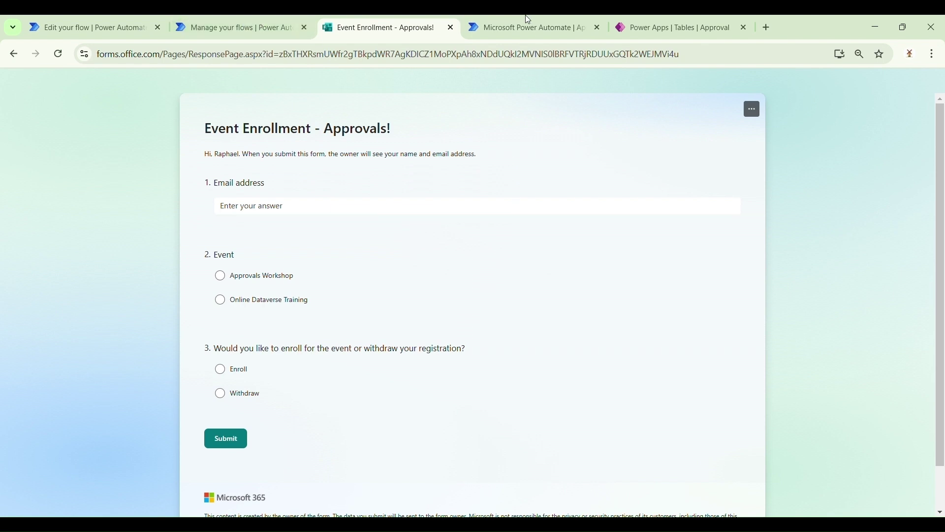
left_click(580, 17)
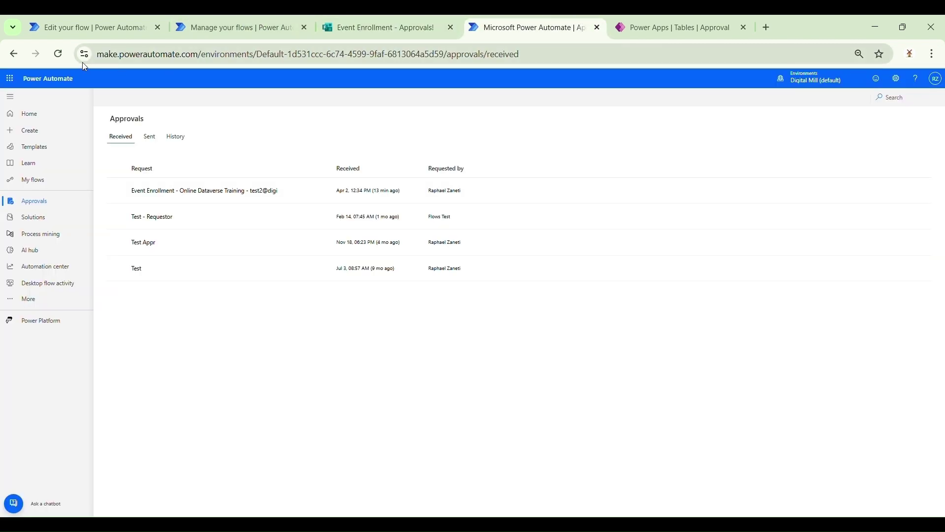
- Refresh Received approvals and check History's Online Dataverse Training request details show Canceled
left_click(60, 56)
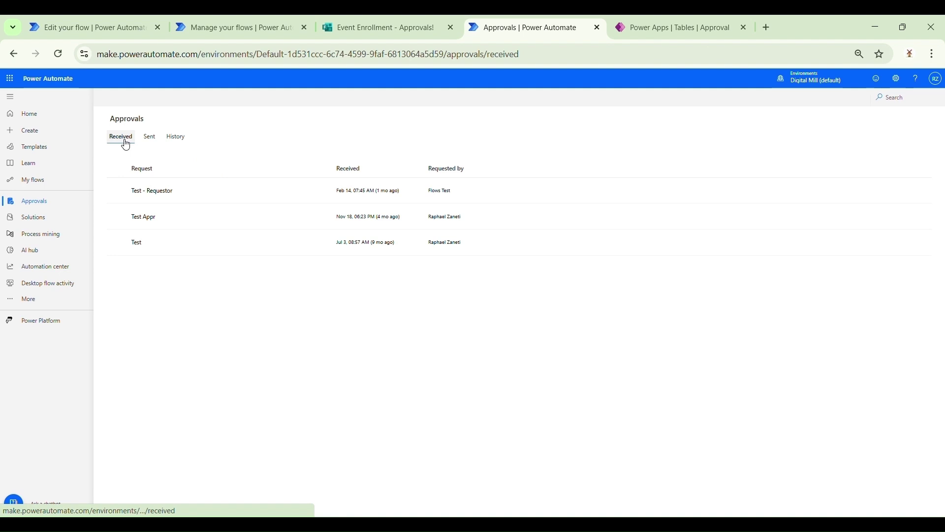
left_click(177, 138)
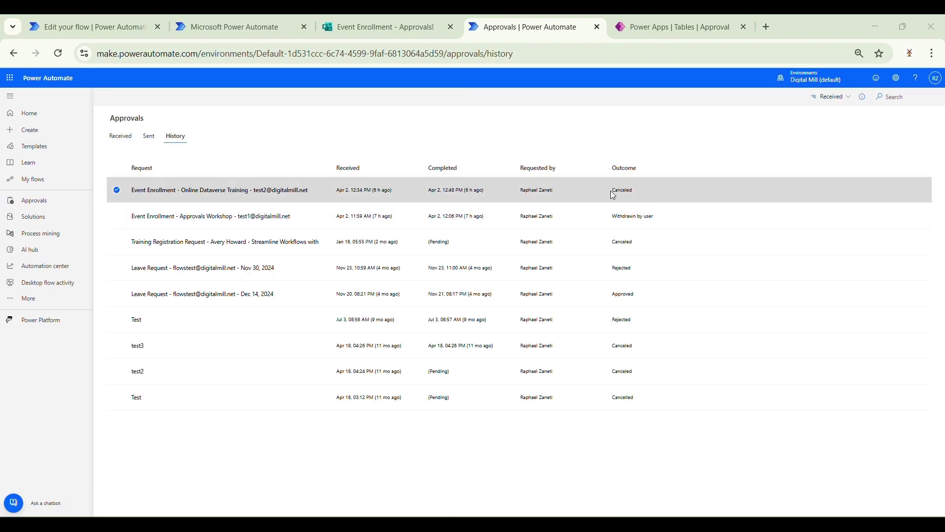
left_click(233, 196)
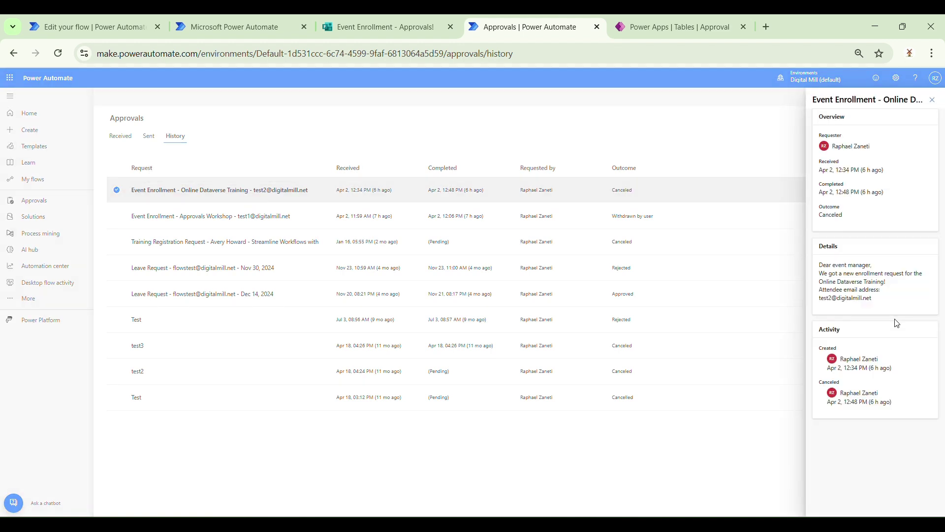
left_click_drag(817, 383, 874, 410)
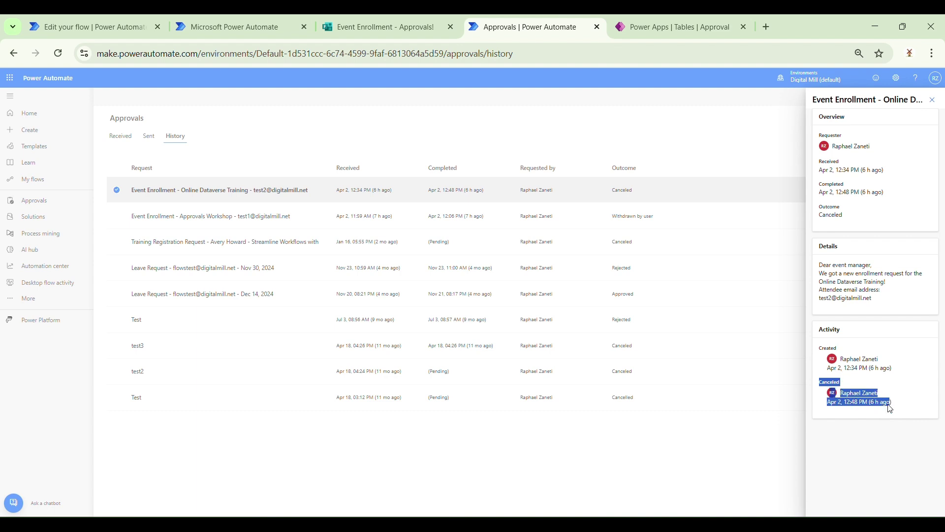
left_click(734, 431)
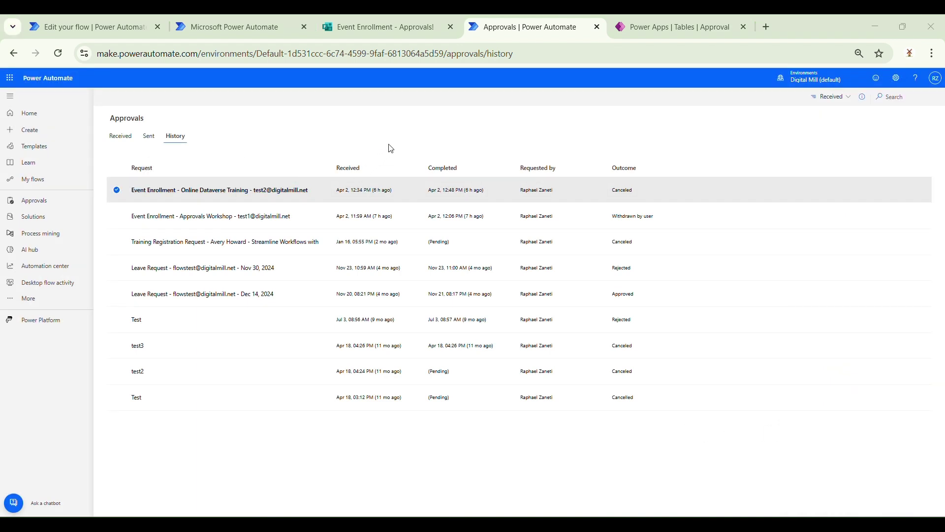
left_click(538, 524)
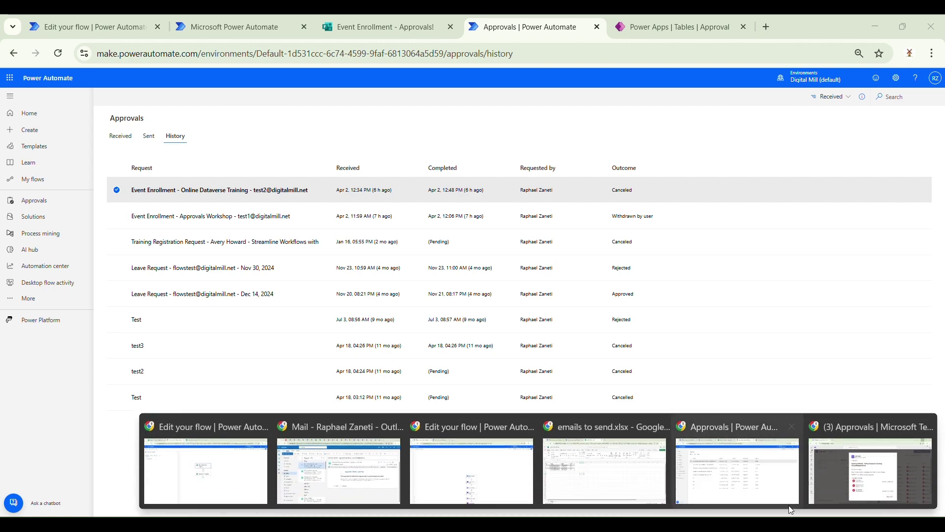
- Review the Online Dataverse Training approval in Teams, showing final status Canceled
left_click(849, 465)
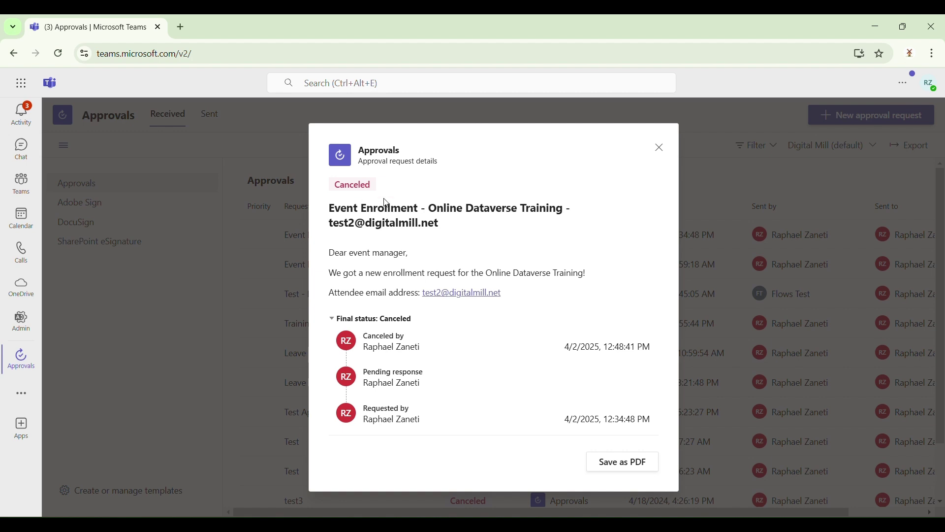
left_click(874, 26)
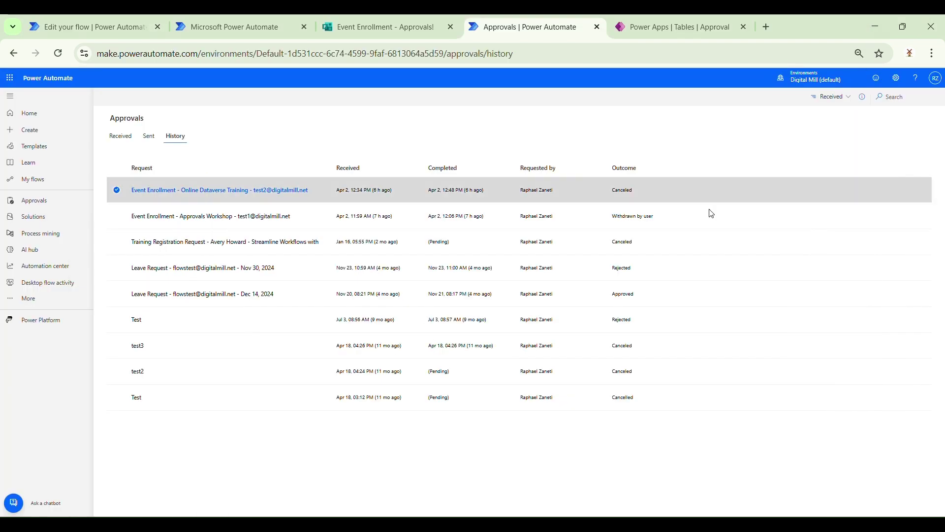
- Check the Approval table's Online Dataverse Training row: Status Reason Canceled, Status Inactive
left_click(672, 27)
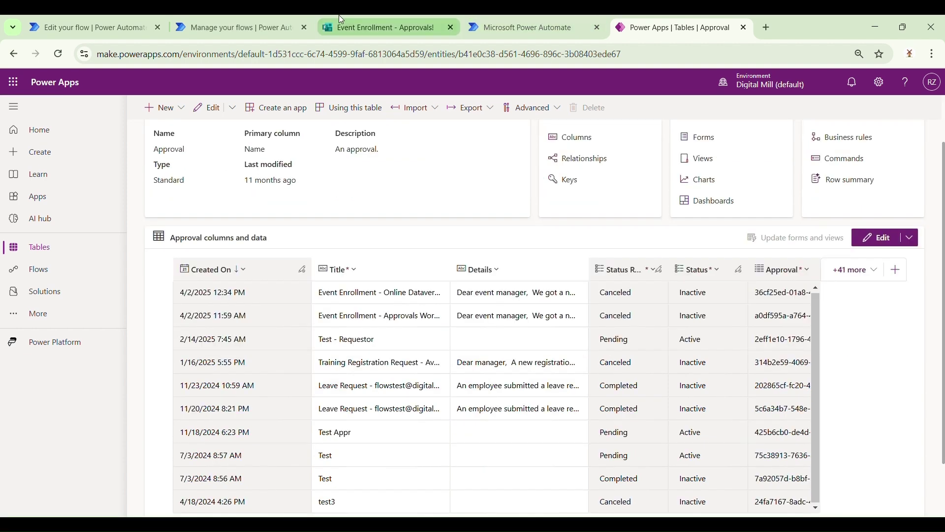
left_click(342, 20)
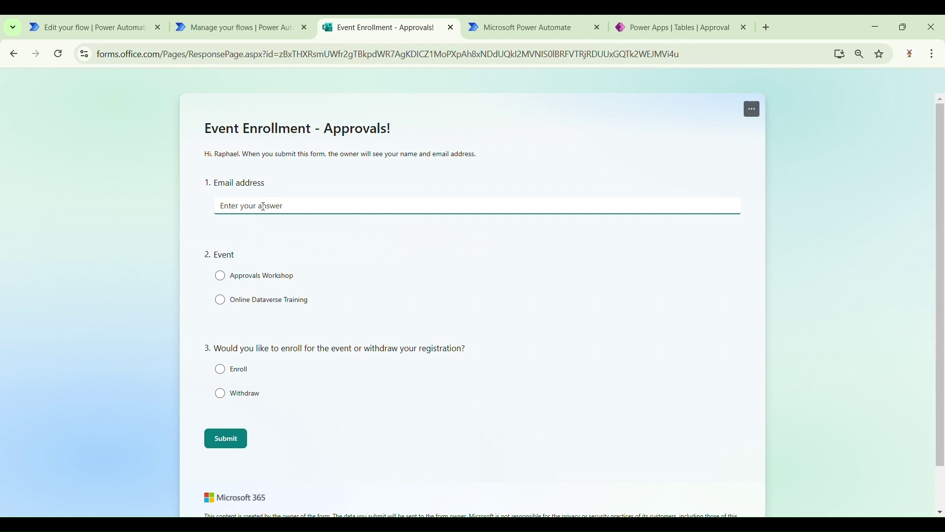
- Enroll the third test attendee's email in the Approvals Workshop and submit the form
key("ctrl+a")
key("ctrl+c")
left_click(246, 280)
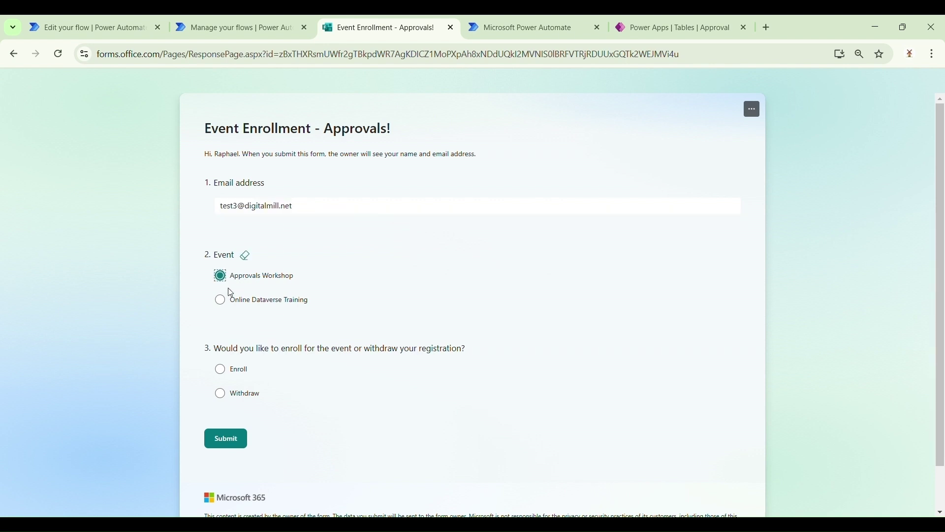
left_click(223, 371)
left_click(221, 446)
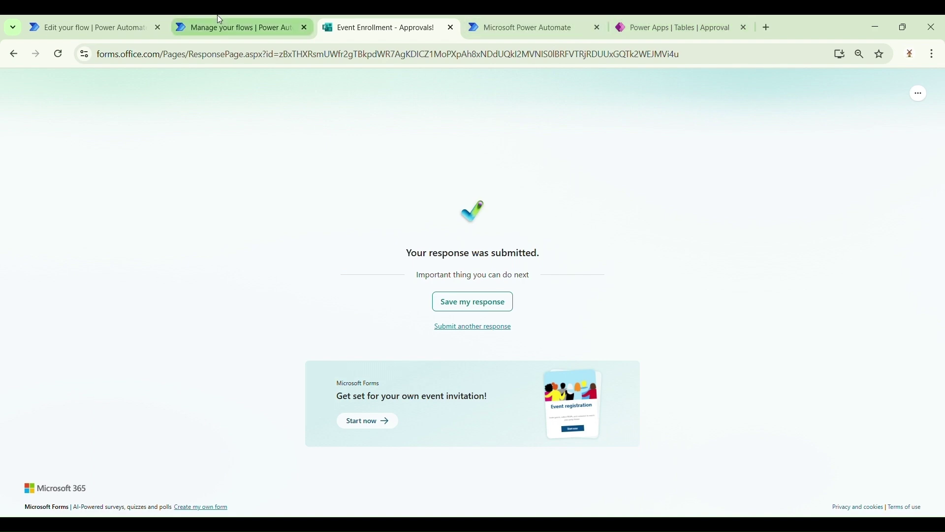
left_click(547, 27)
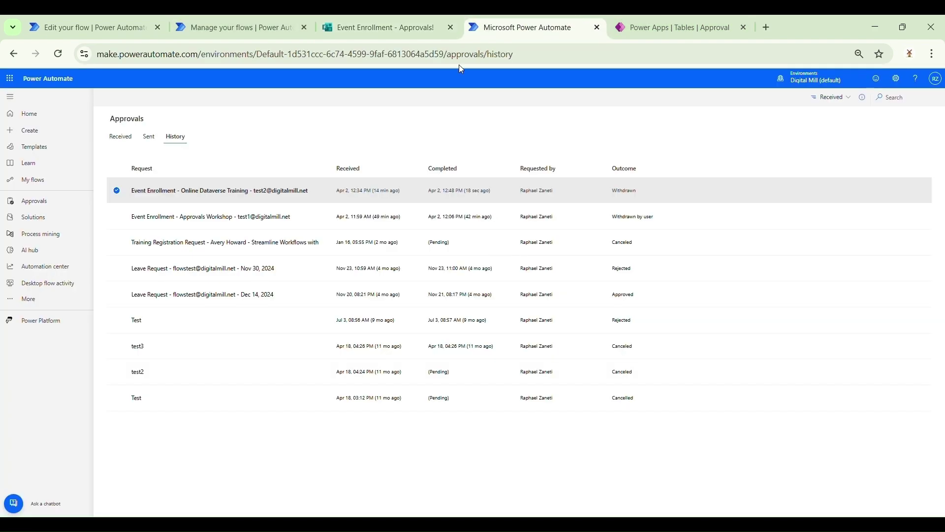
- Confirm the new Approvals Workshop request appears in the Received approvals list
left_click(116, 138)
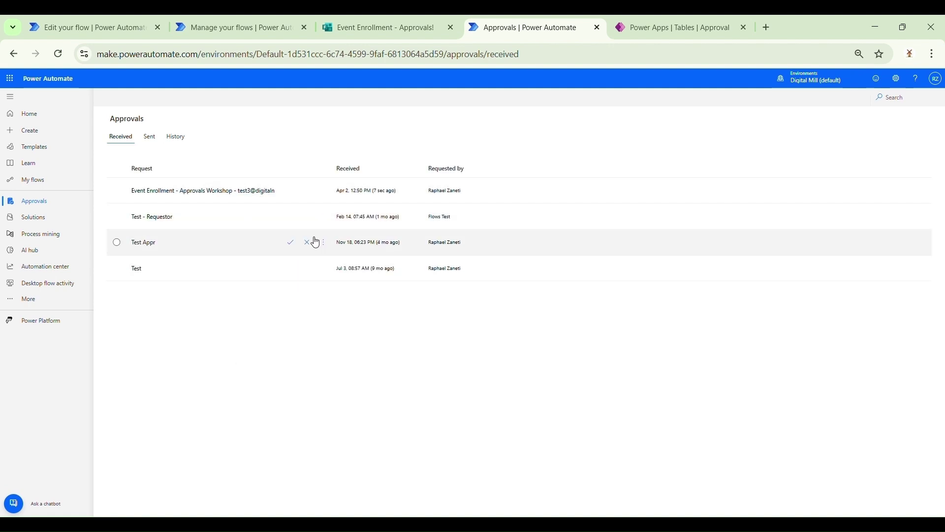
left_click(357, 25)
- Submit a new response withdrawing the same attendee's email from the Approvals Workshop
left_click(470, 327)
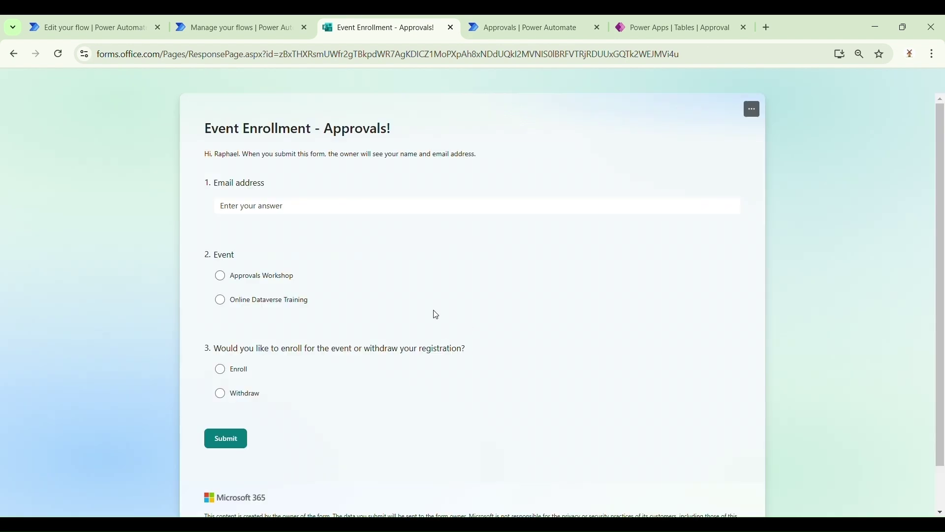
left_click(271, 205)
key("ctrl+v")
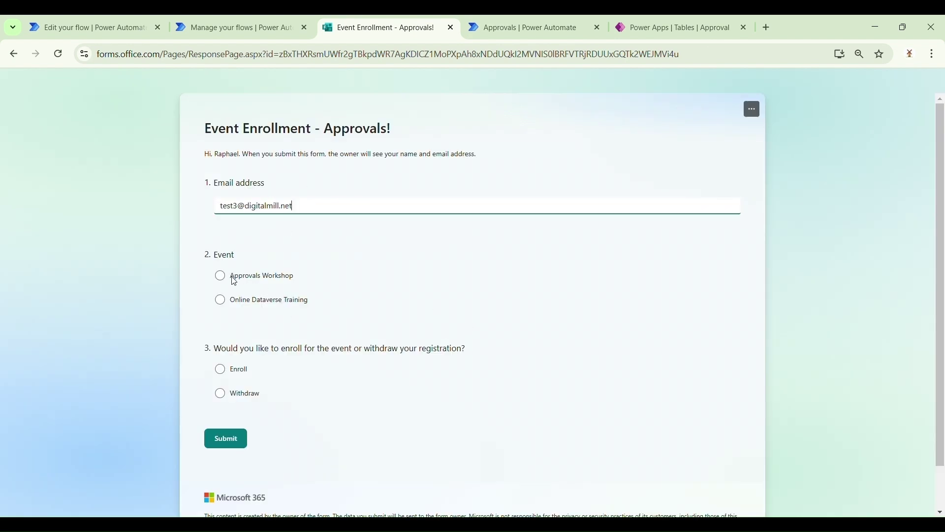
left_click(220, 277)
left_click(220, 394)
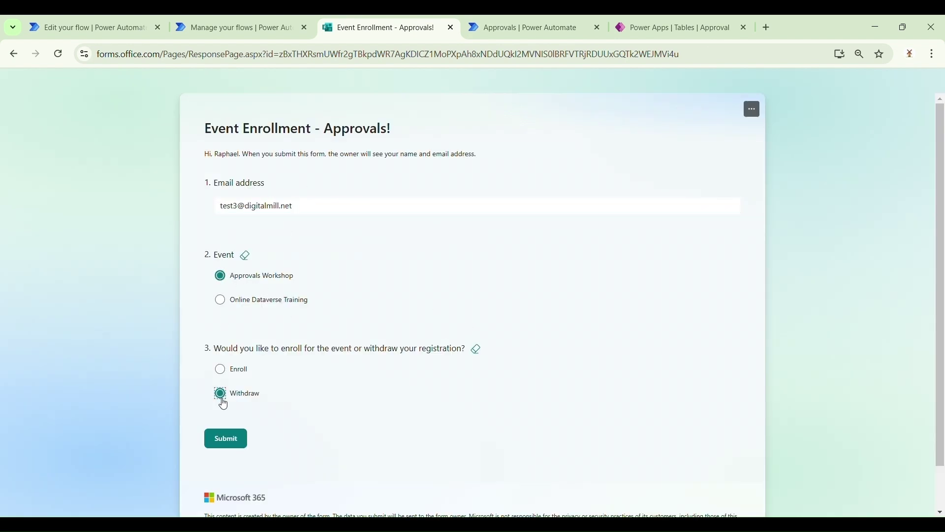
left_click(223, 445)
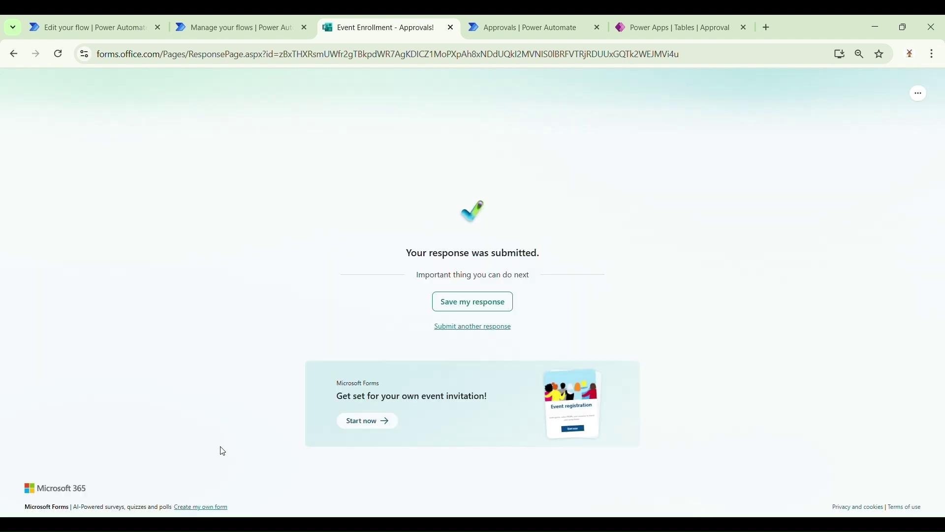
- Refresh Received approvals and check History's Approvals Workshop request details show Canceled
left_click(580, 22)
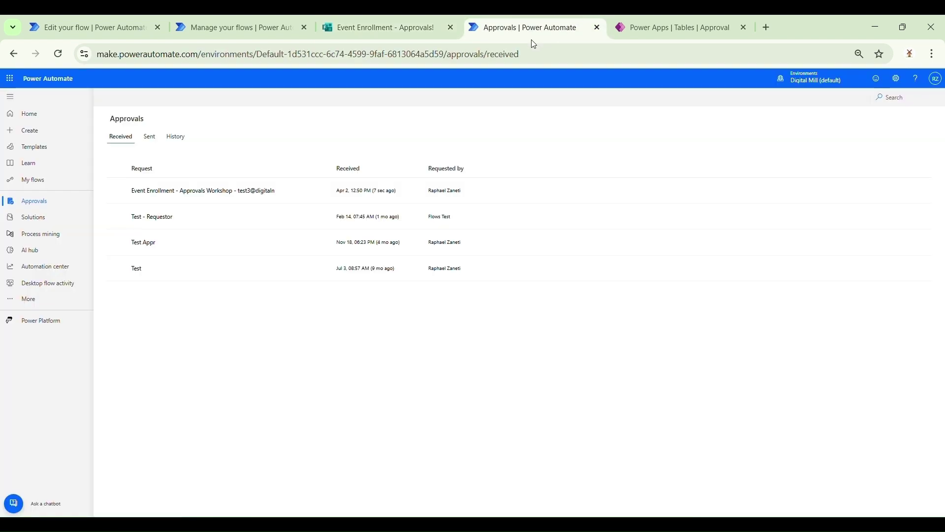
left_click(58, 54)
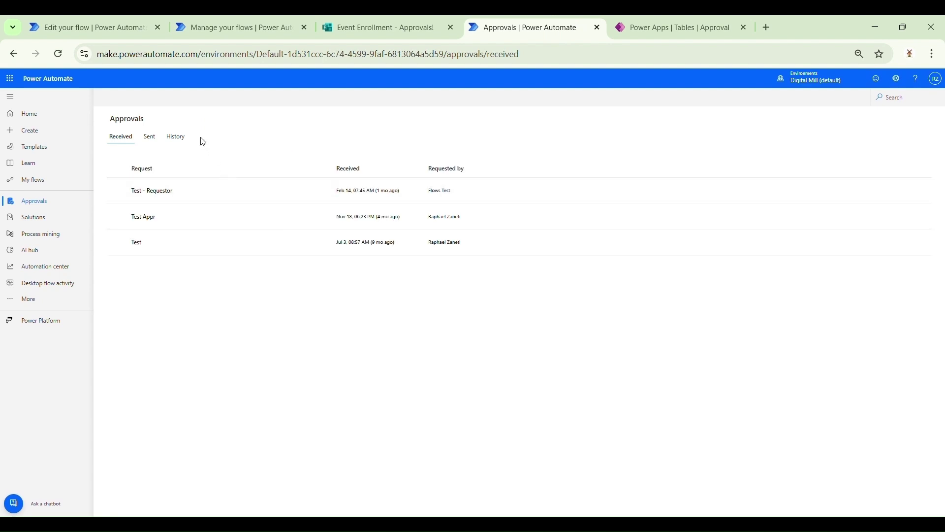
left_click(176, 137)
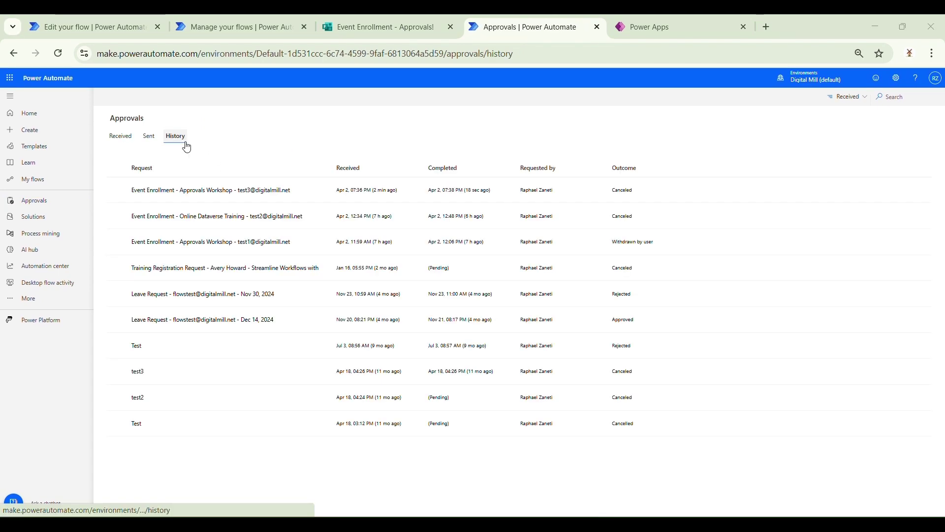
left_click(289, 199)
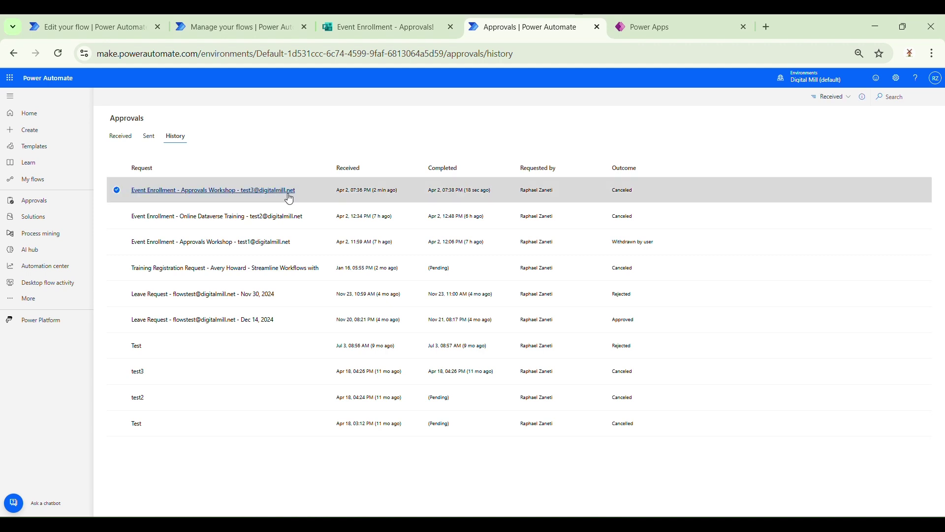
left_click(237, 191)
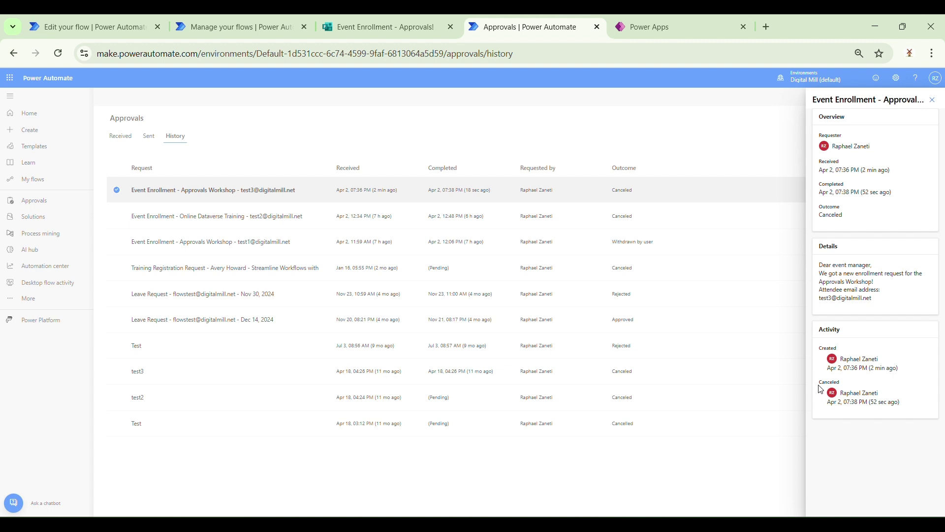
left_click(931, 99)
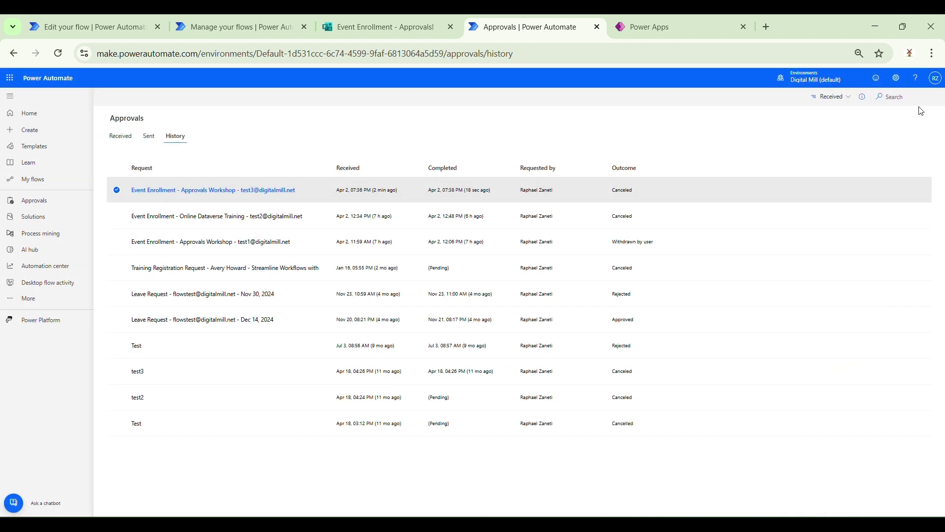